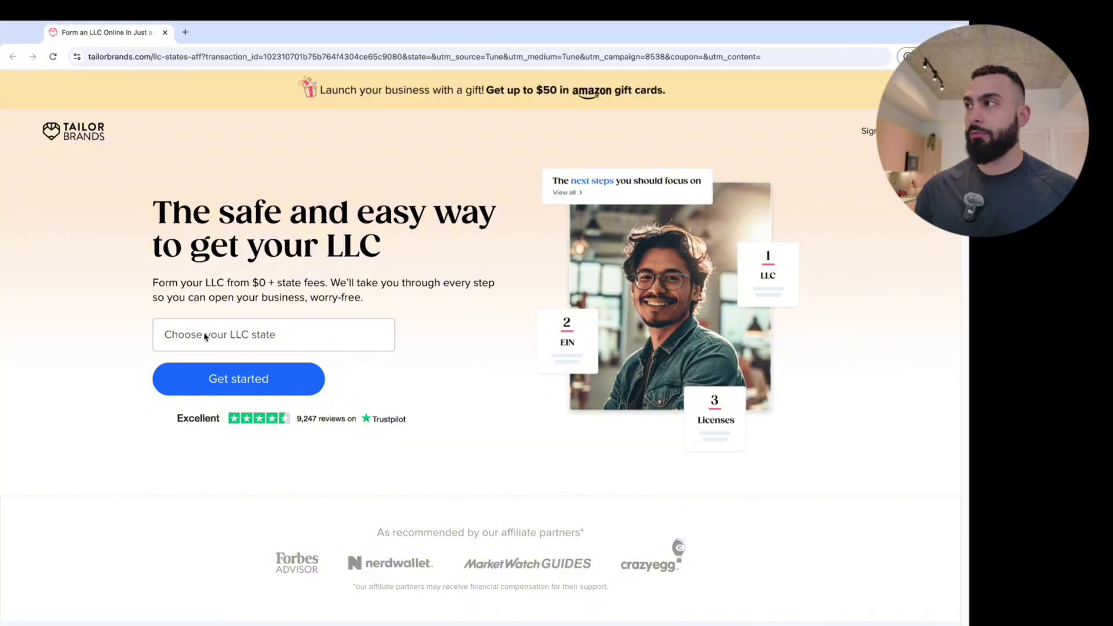
# Choose Arizona as the LLC state and get started with the formation.
pyautogui.click(248, 345)
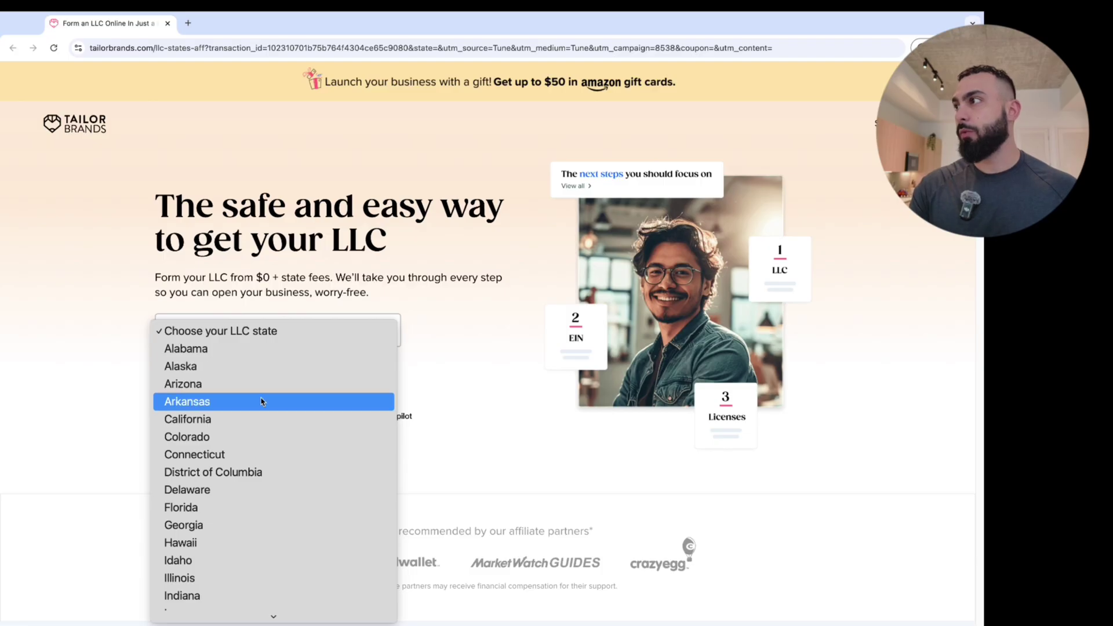
pyautogui.click(204, 384)
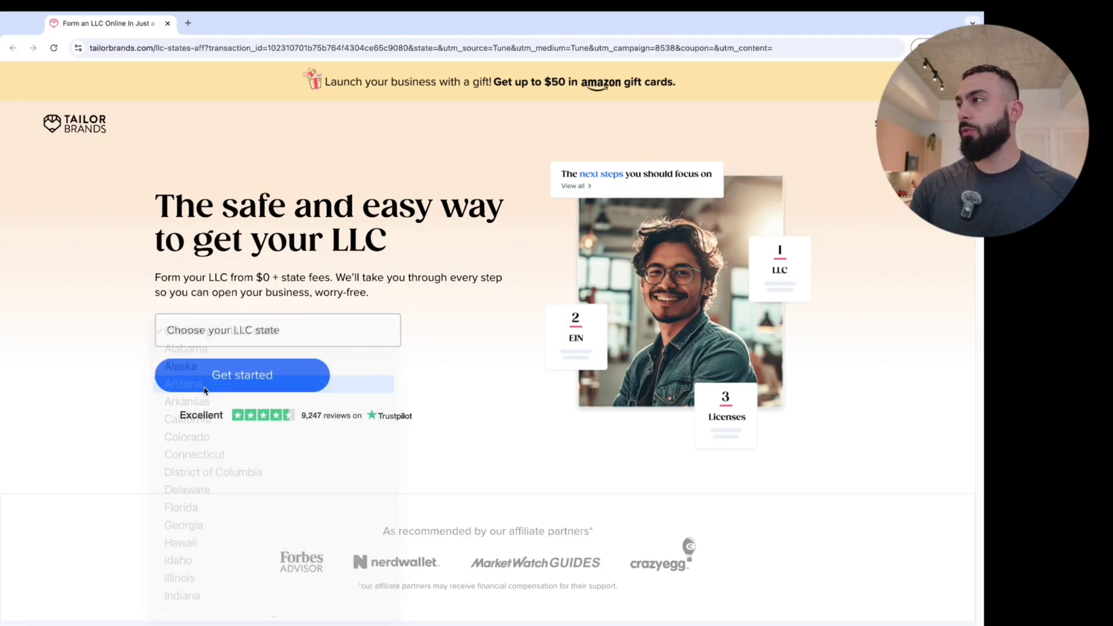
pyautogui.click(258, 387)
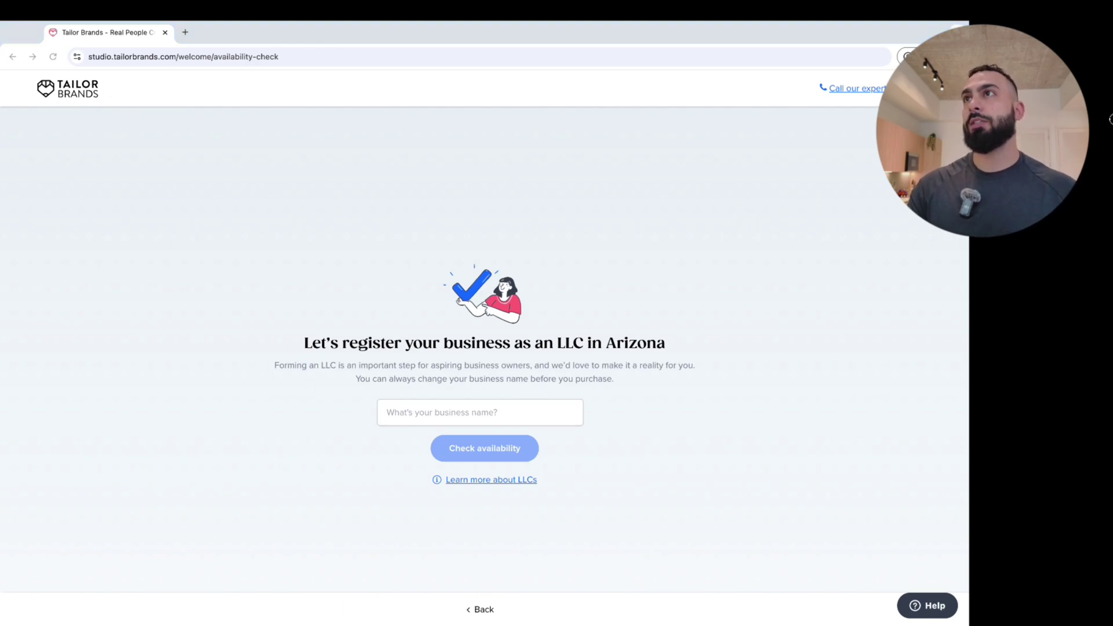
# Check the availability of the business name "Midtown powerseller" and set the business stage to Already in business.
pyautogui.click(518, 416)
pyautogui.write('Midtown powerseller')
pyautogui.click(513, 458)
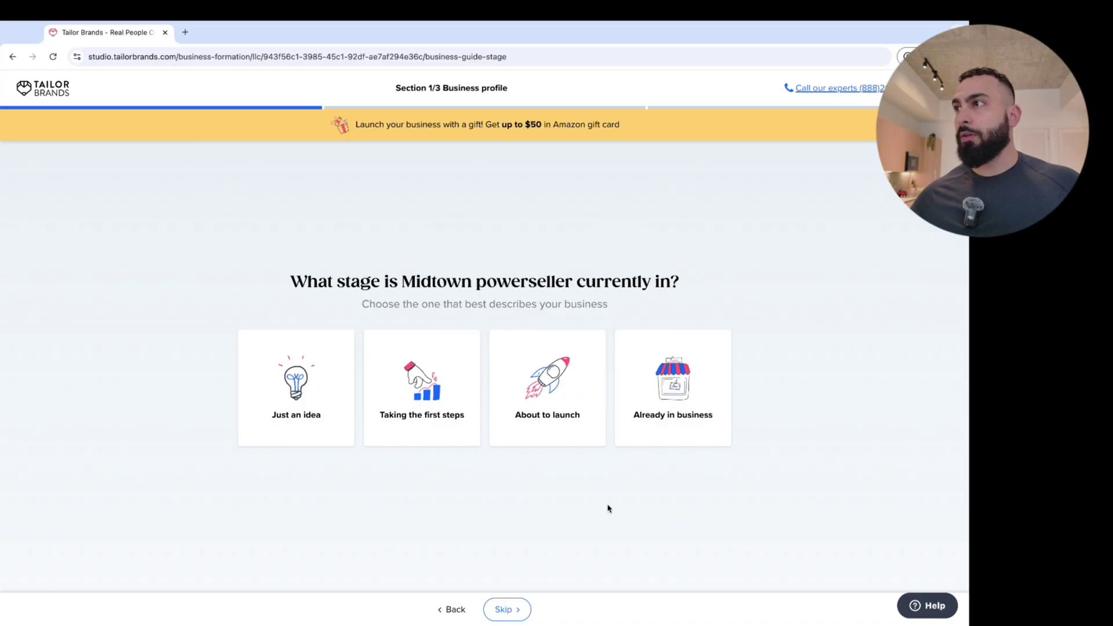
pyautogui.click(664, 436)
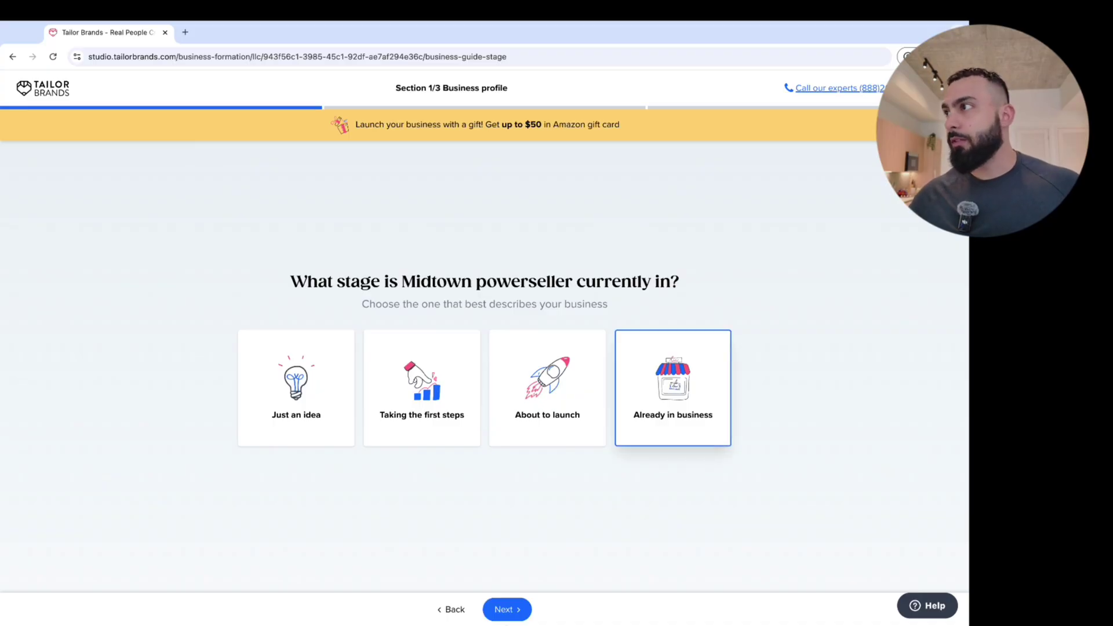
pyautogui.click(508, 612)
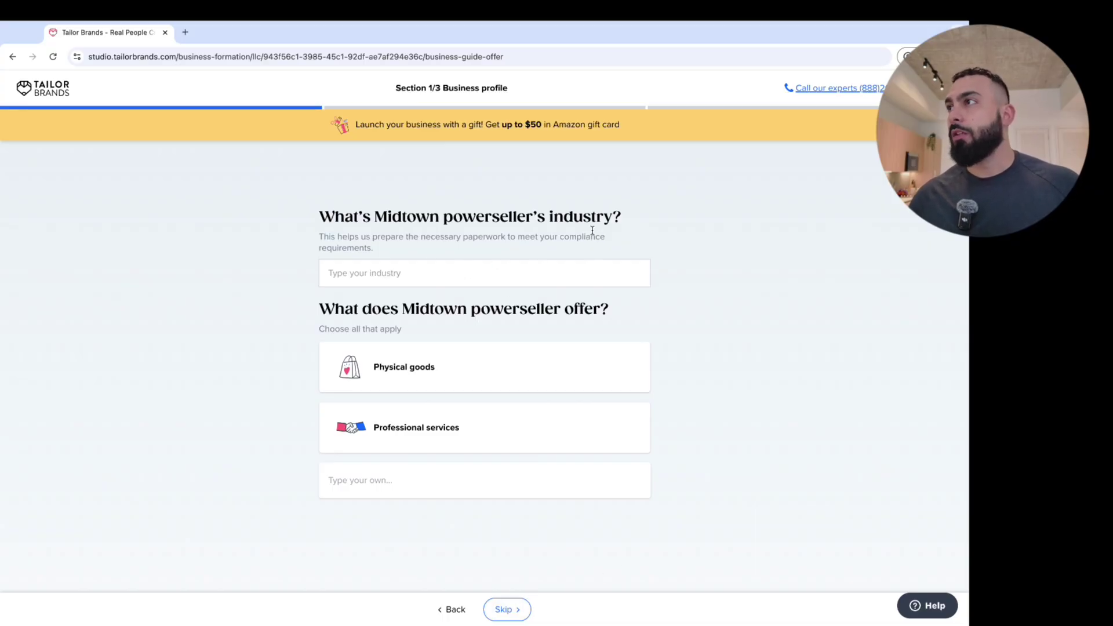
# Set the business industry to Amazon sales and its offering to Physical goods, and continue.
pyautogui.click(493, 273)
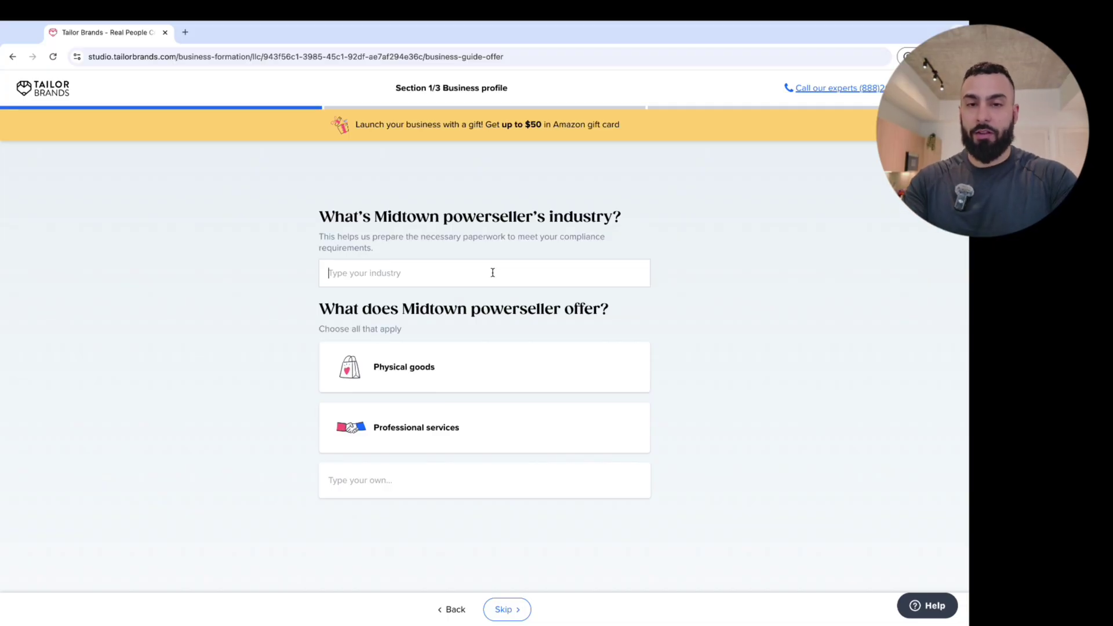
pyautogui.write('am')
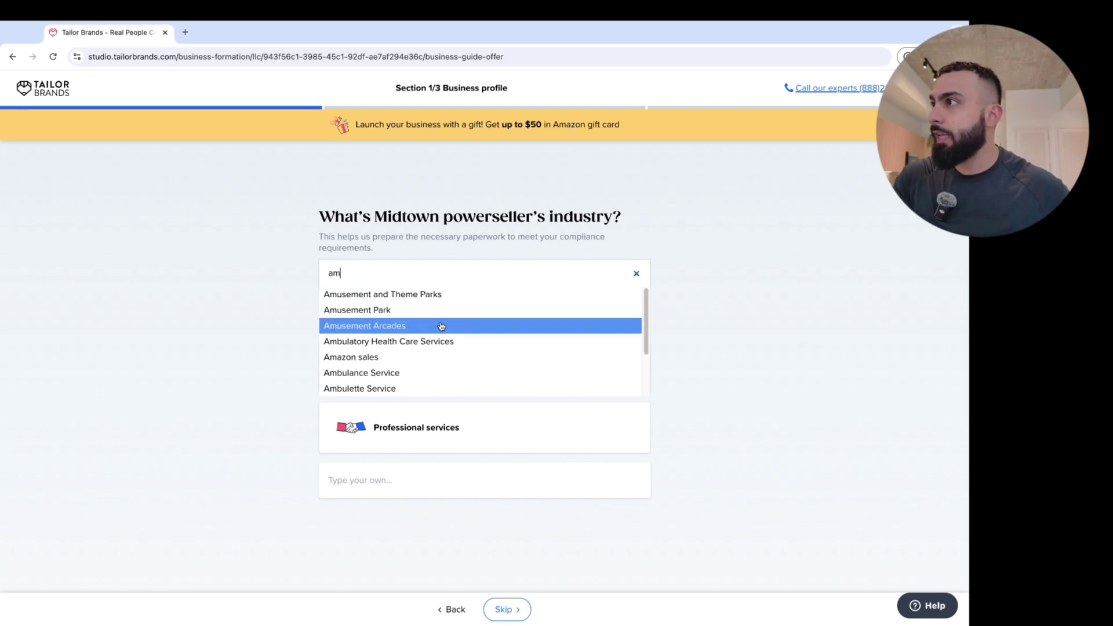
pyautogui.scroll(-2, 426, 347)
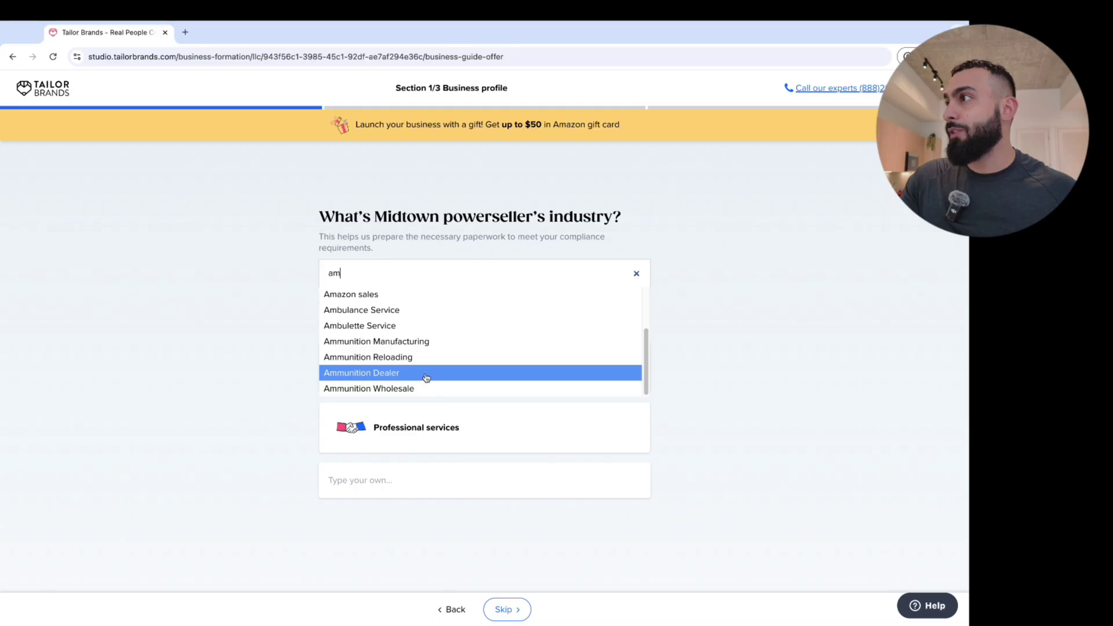
pyautogui.scroll(1, 426, 377)
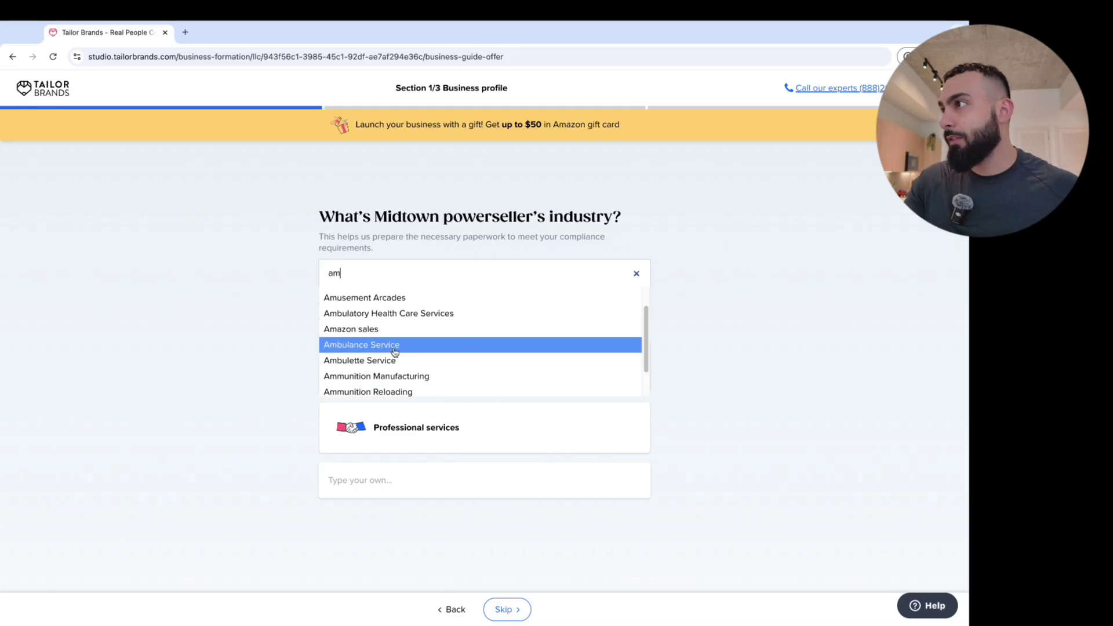
pyautogui.click(389, 330)
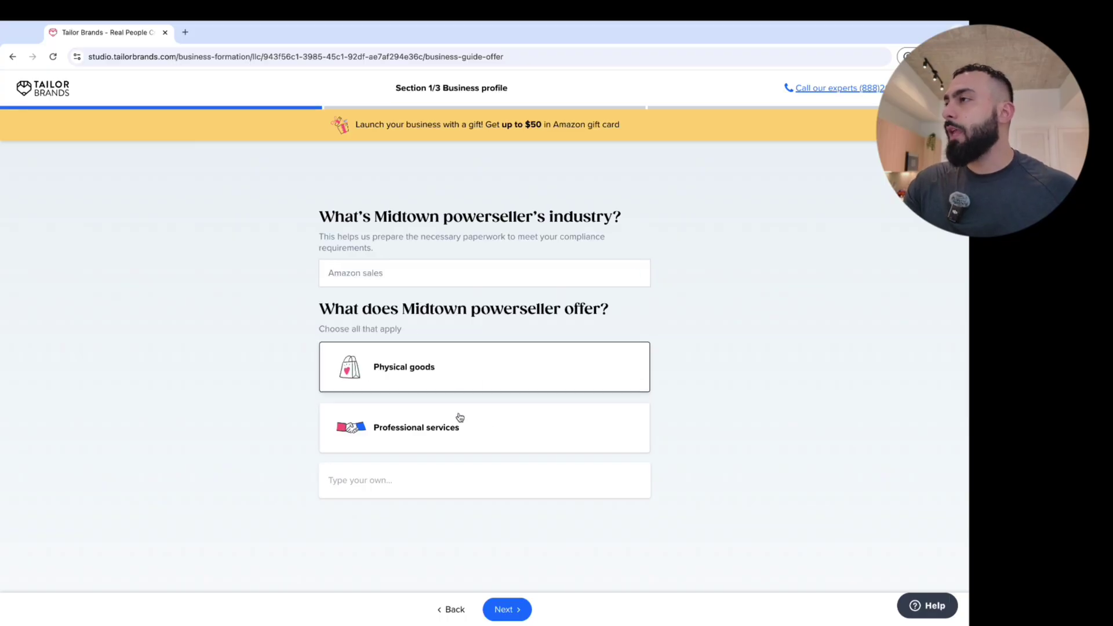
pyautogui.click(354, 349)
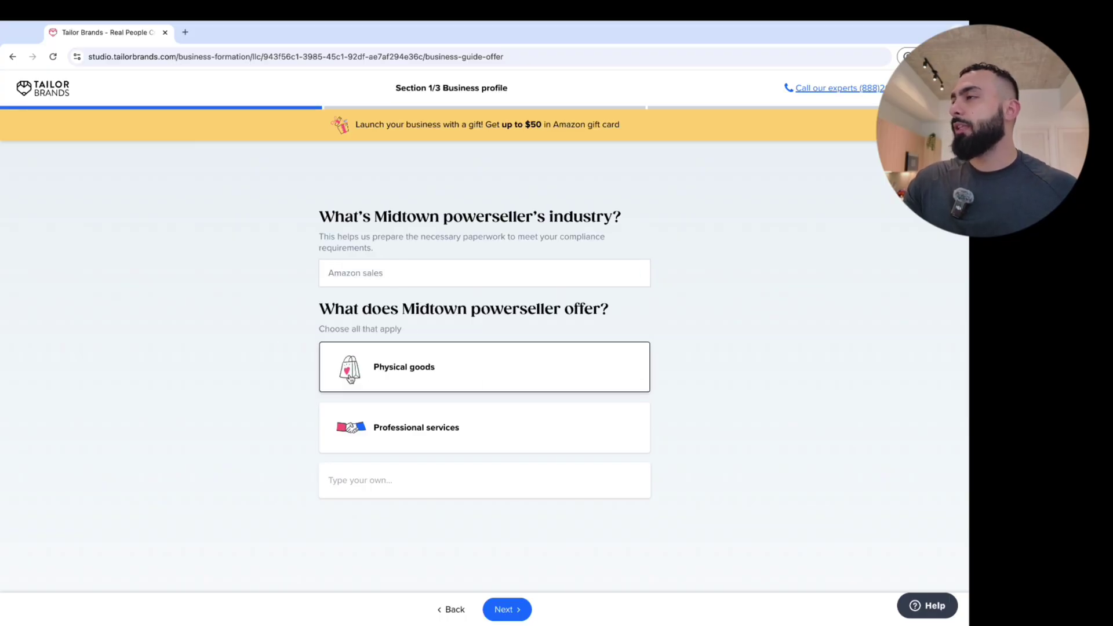
pyautogui.click(514, 608)
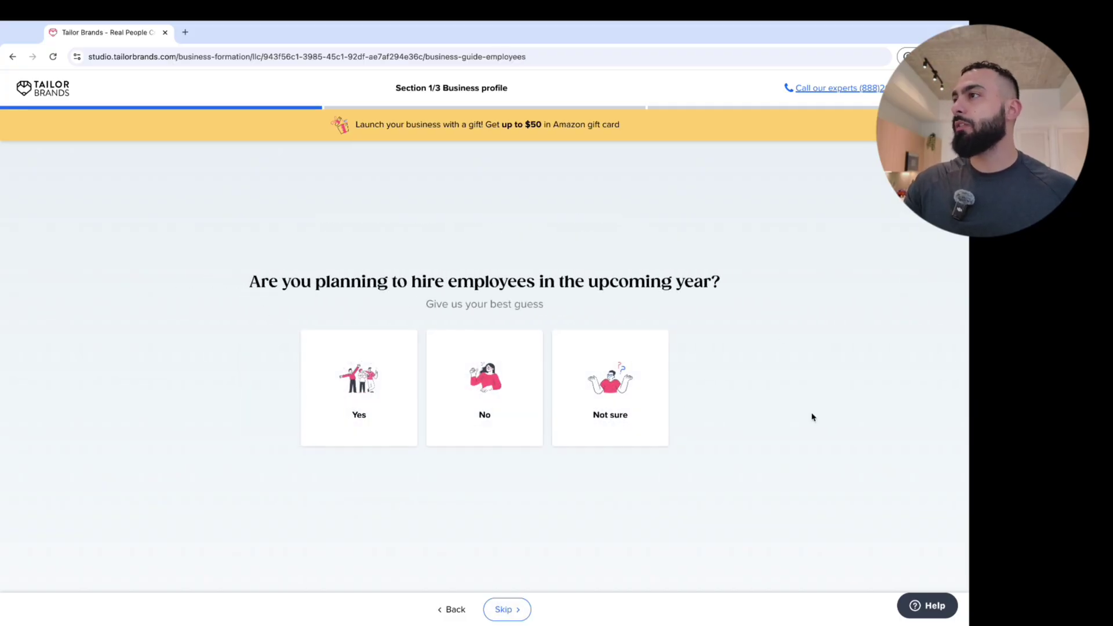
# Answer Not sure to hiring employees in the upcoming year and I don't know yet to the annual income goal.
pyautogui.click(615, 439)
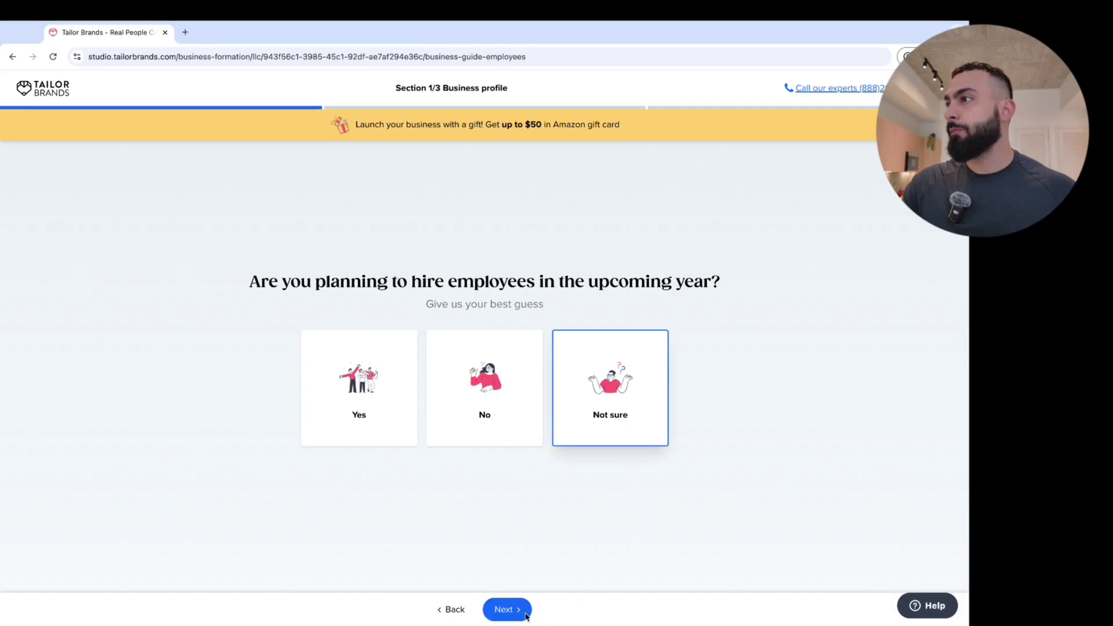
pyautogui.click(526, 615)
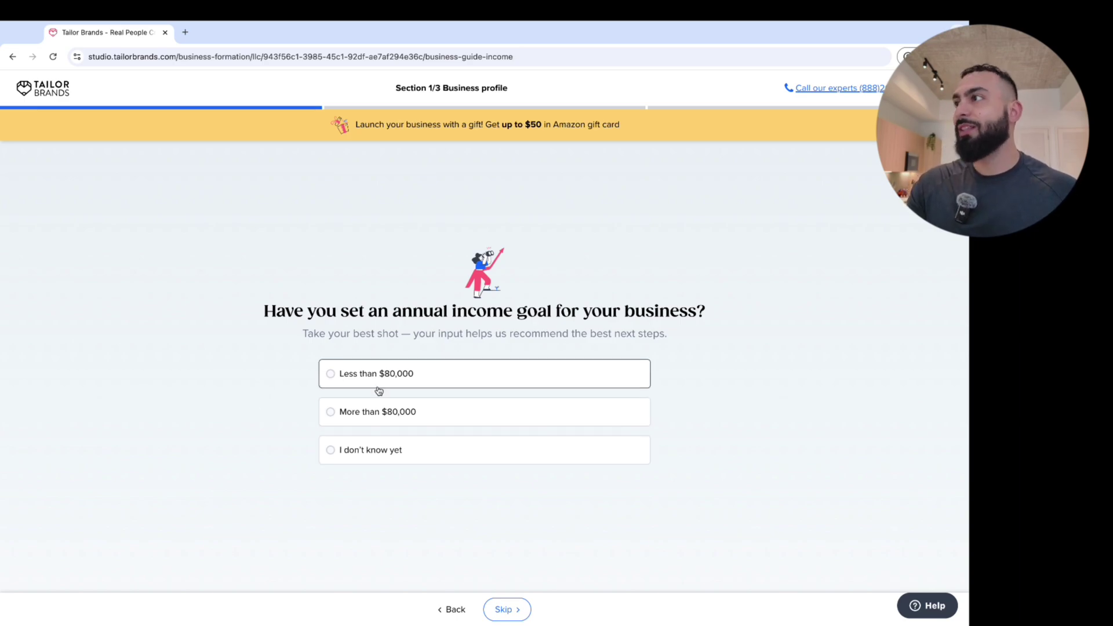
pyautogui.click(415, 457)
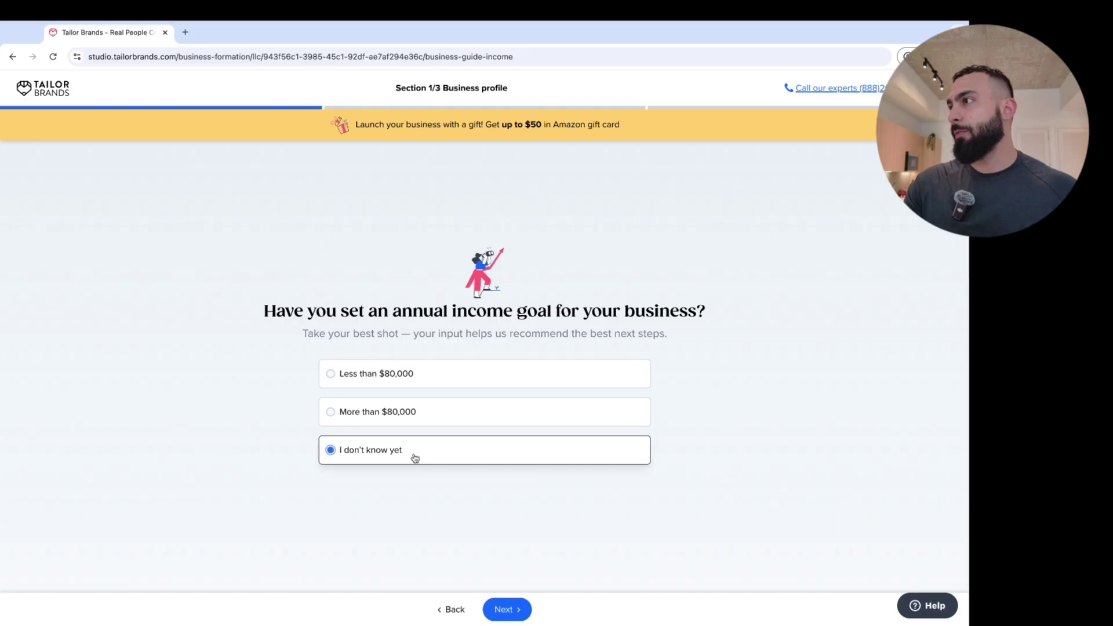
pyautogui.click(504, 603)
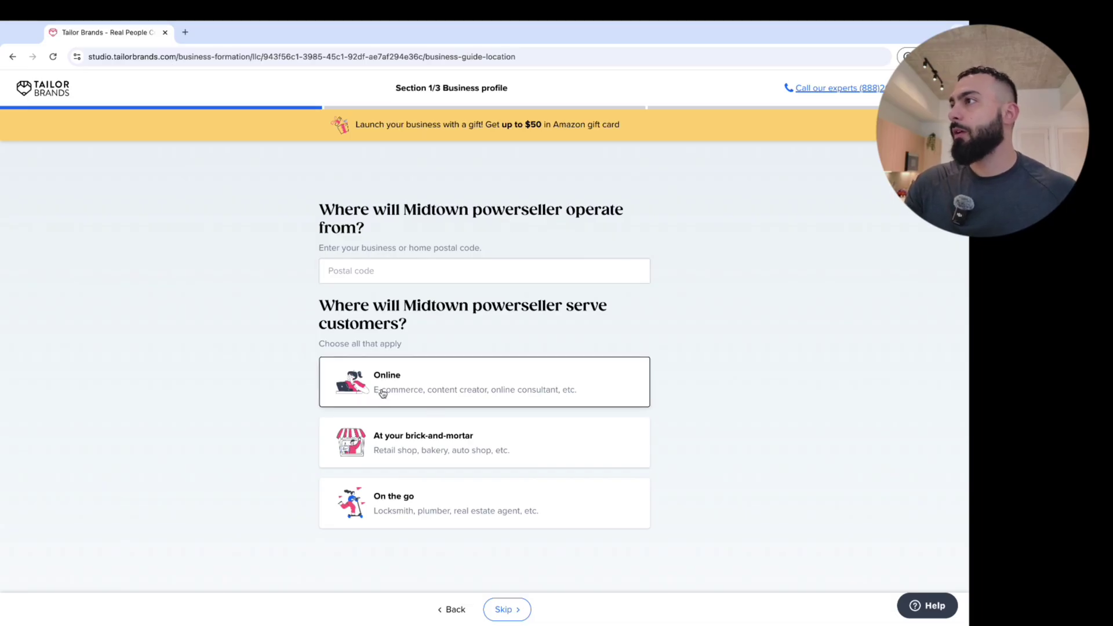
# Choose Online for where customers are served, and continue with only LLC selected among the business plans.
pyautogui.click(352, 394)
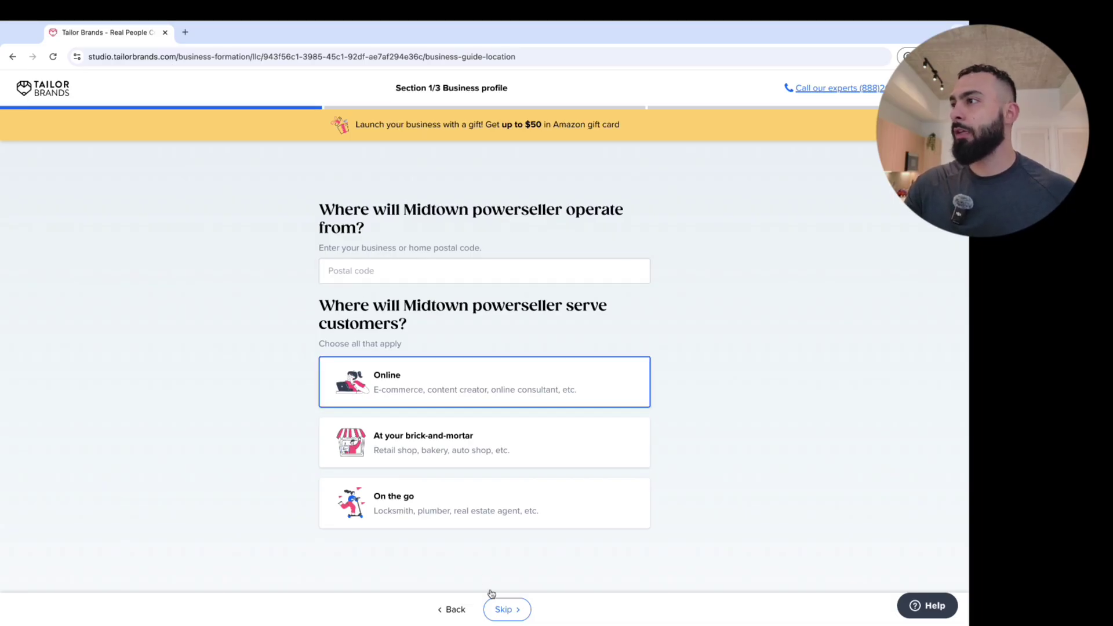
pyautogui.click(516, 613)
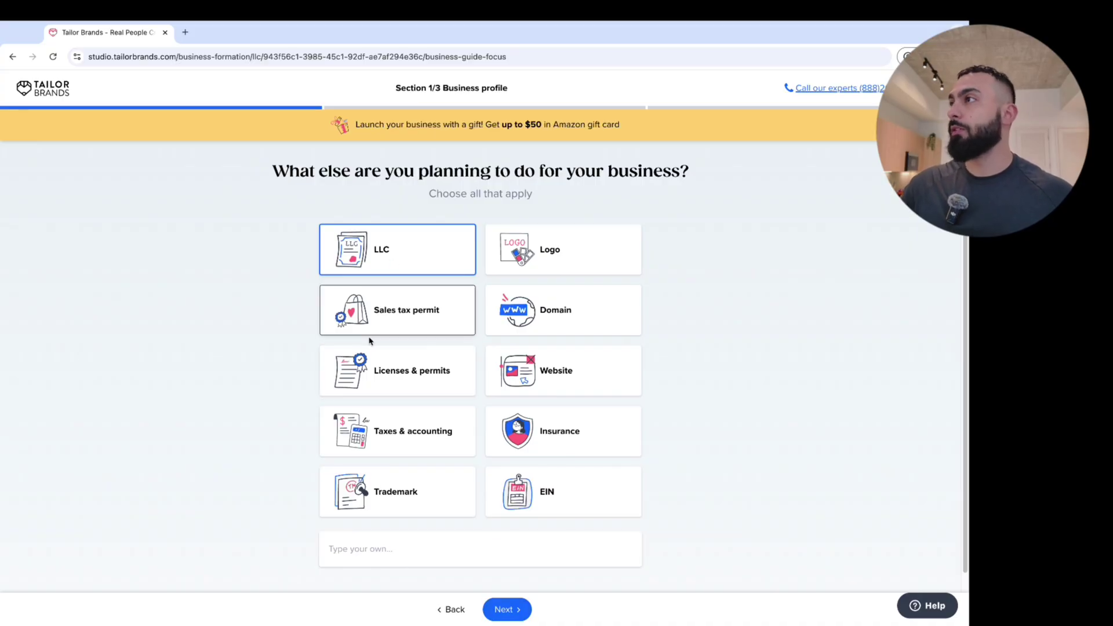
pyautogui.click(514, 616)
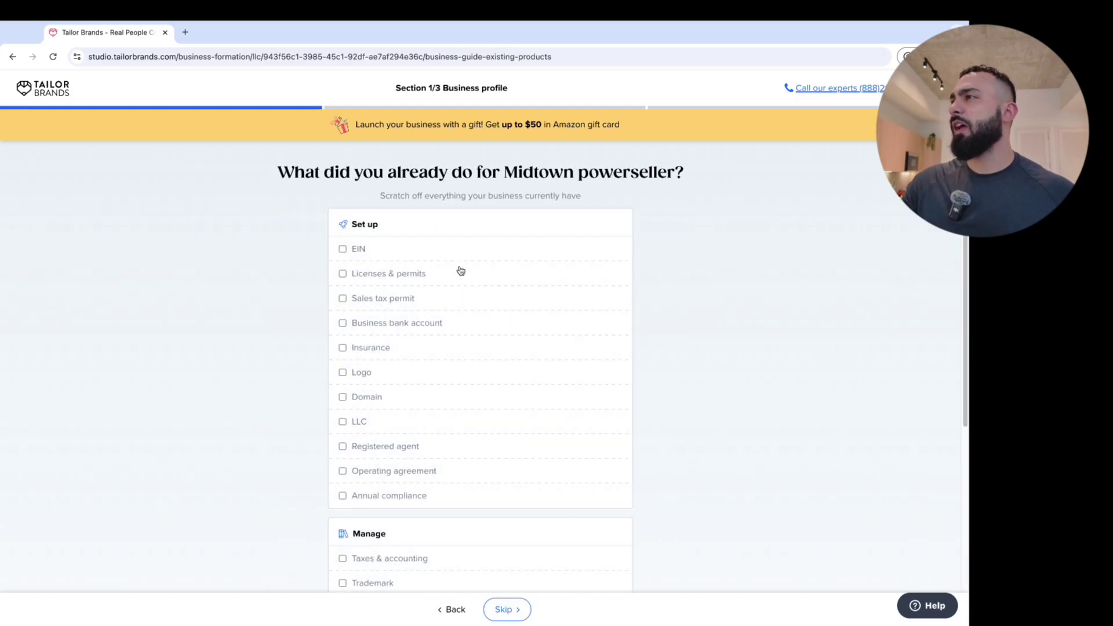
# Skip the checklist of what the business already has and choose YouTube as how Tailor Brands was discovered.
pyautogui.scroll(-1, 555, 325)
pyautogui.scroll(-1, 521, 393)
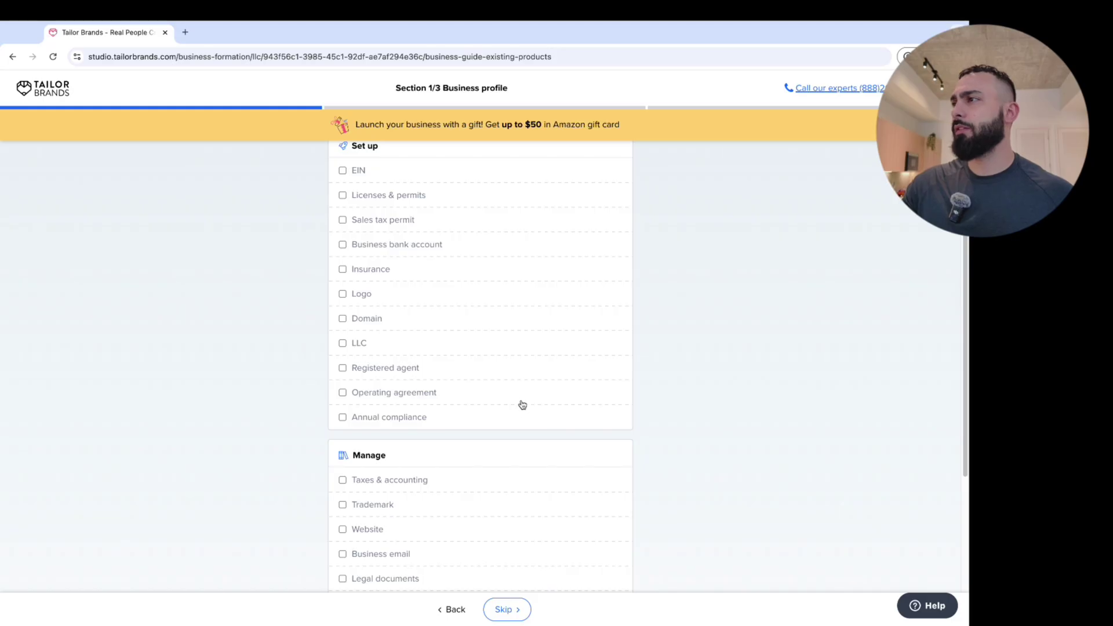
pyautogui.scroll(-1, 521, 402)
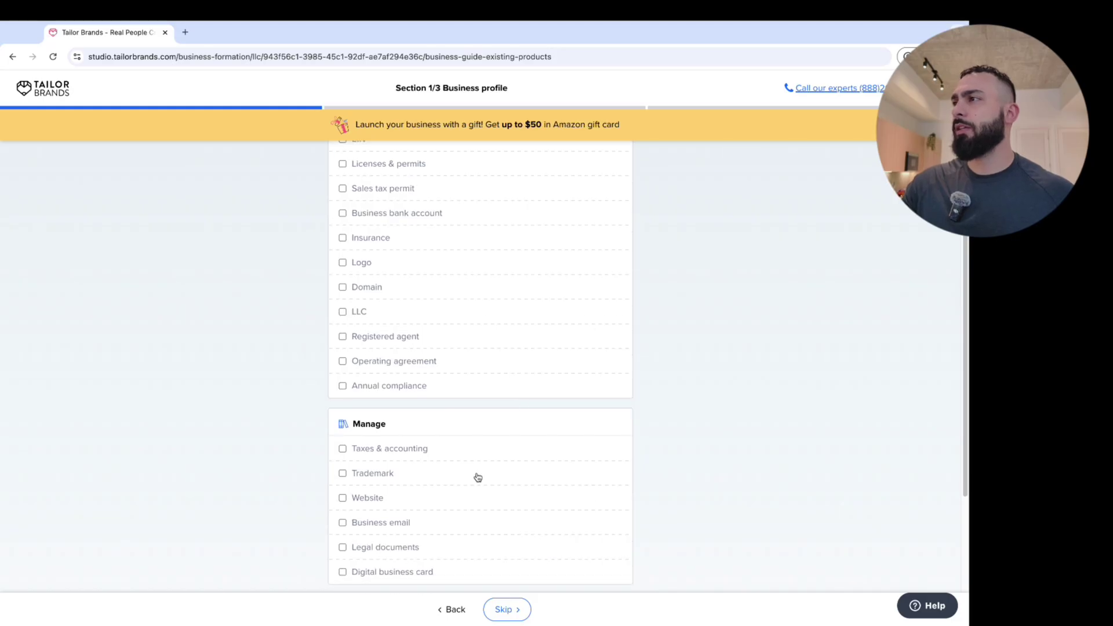
pyautogui.click(504, 608)
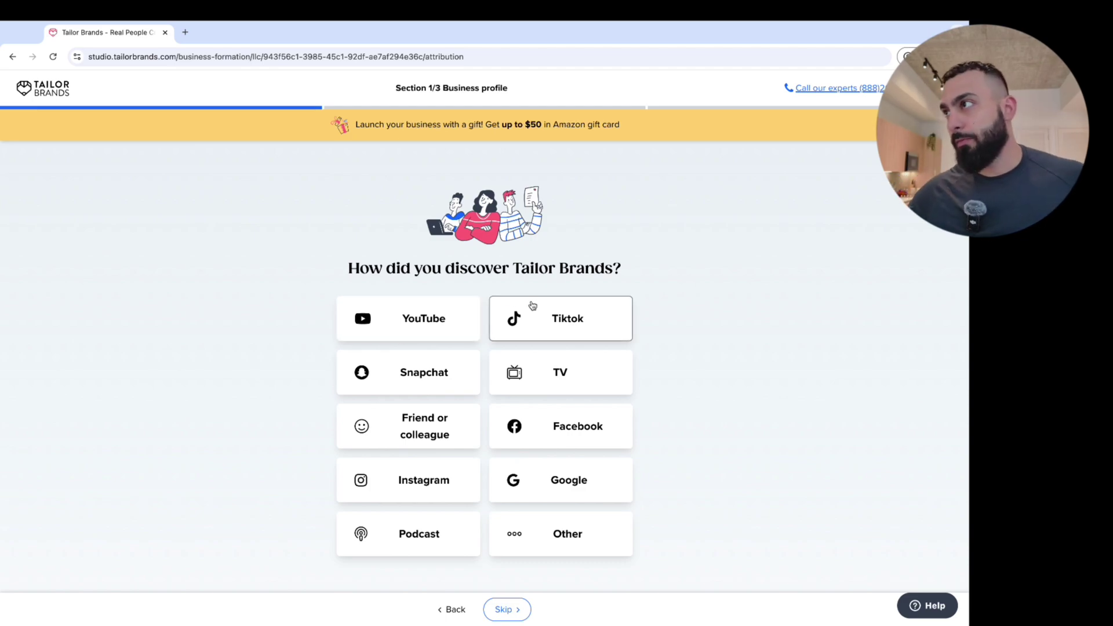
pyautogui.click(407, 331)
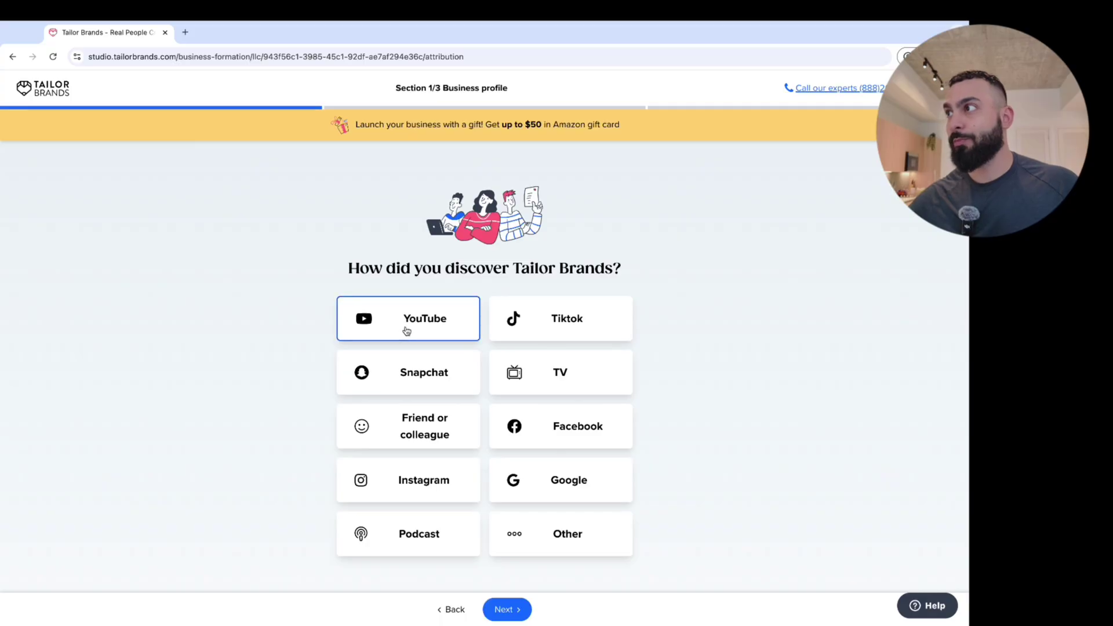
pyautogui.click(521, 610)
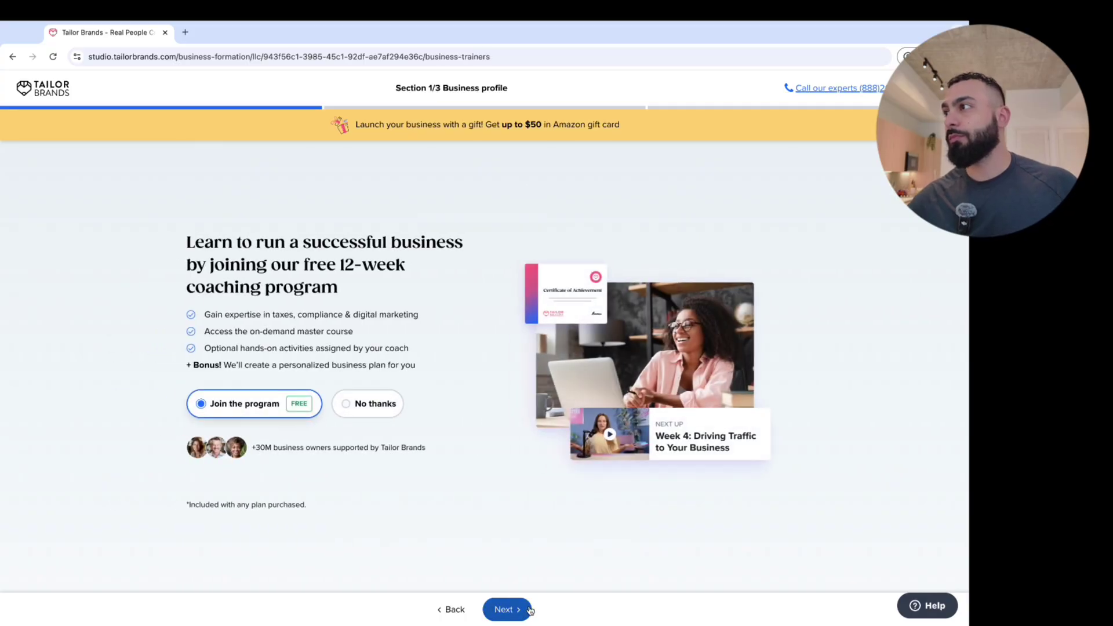
# Decline the free 12-week coaching program and enter the contact's first name in the business contact info.
pyautogui.moveTo(346, 265); pyautogui.dragTo(377, 267)
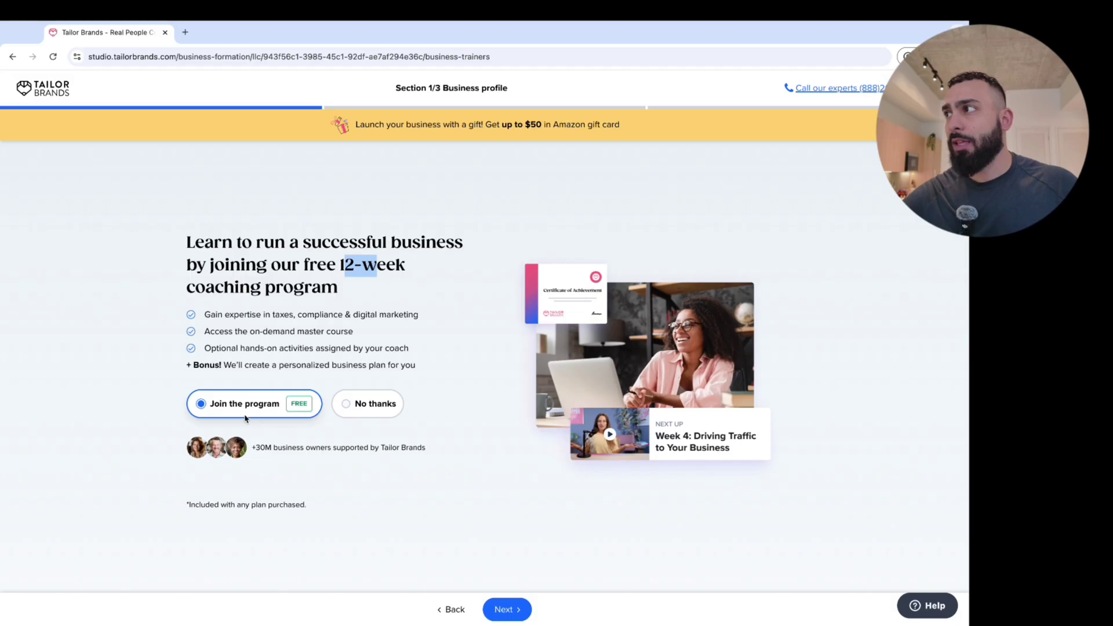
pyautogui.click(345, 409)
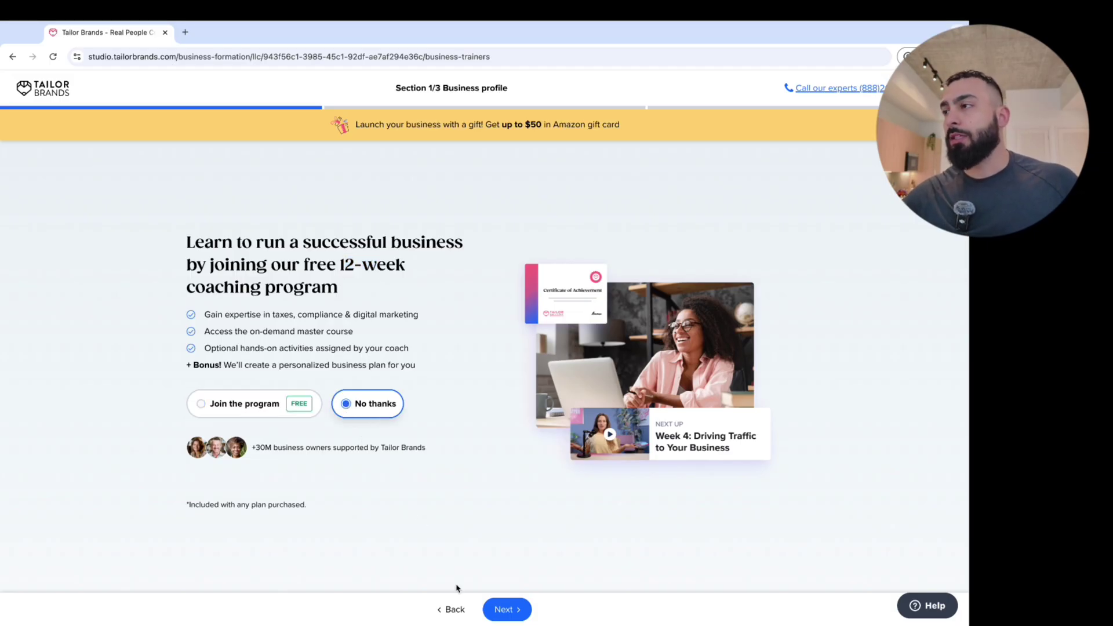
pyautogui.click(486, 613)
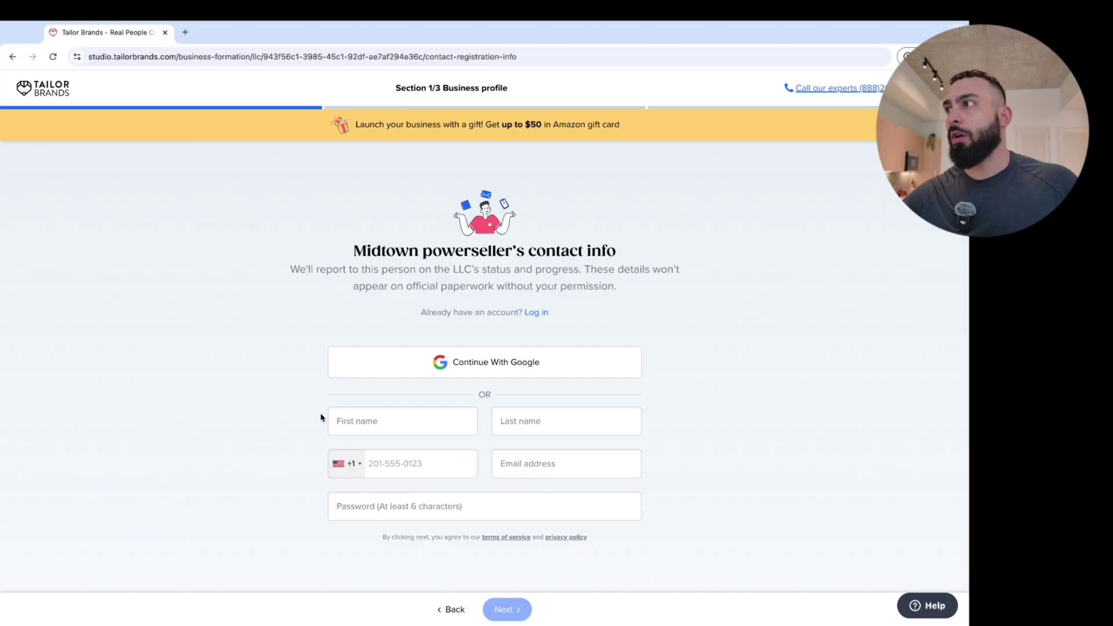
pyautogui.click(394, 427)
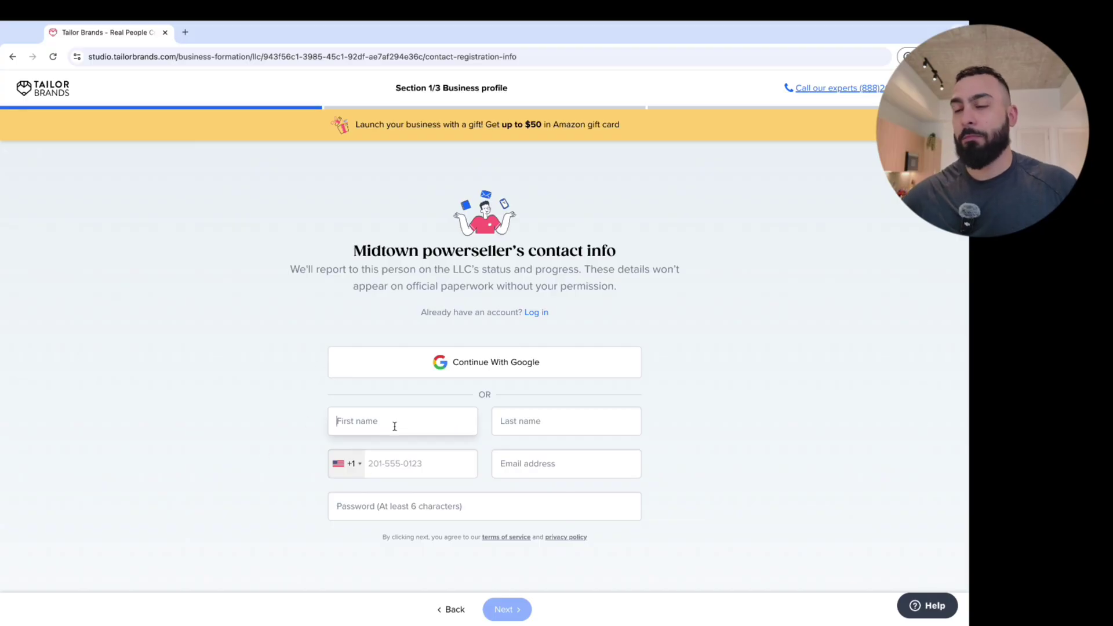
pyautogui.write('jo')
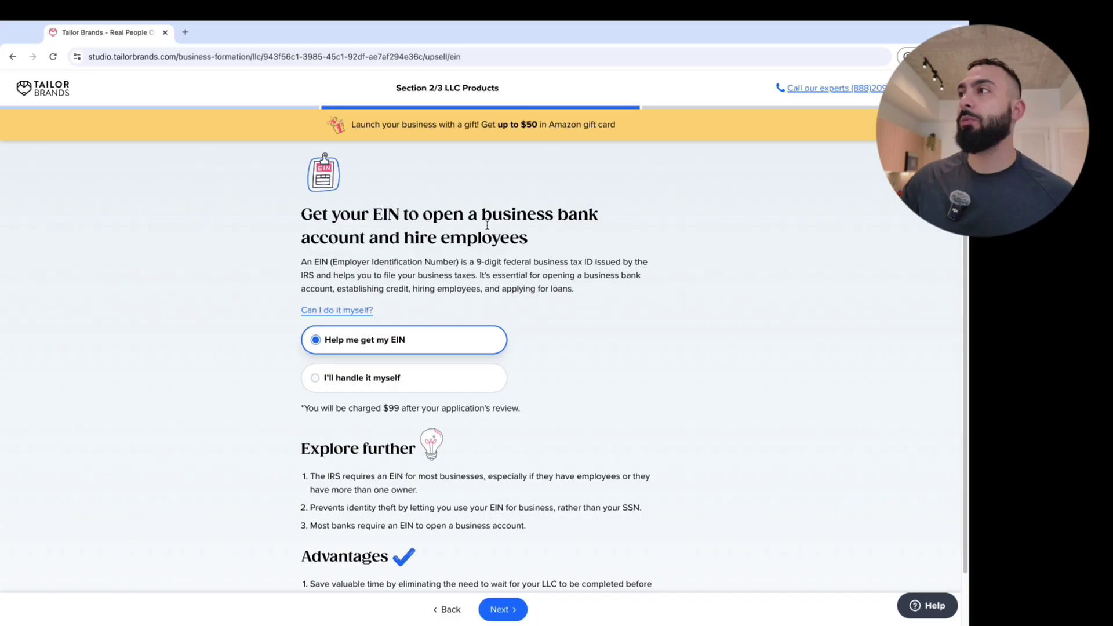
# Choose to handle the EIN yourself instead of using the paid EIN service, and confirm that choice.
pyautogui.moveTo(475, 218); pyautogui.dragTo(525, 240)
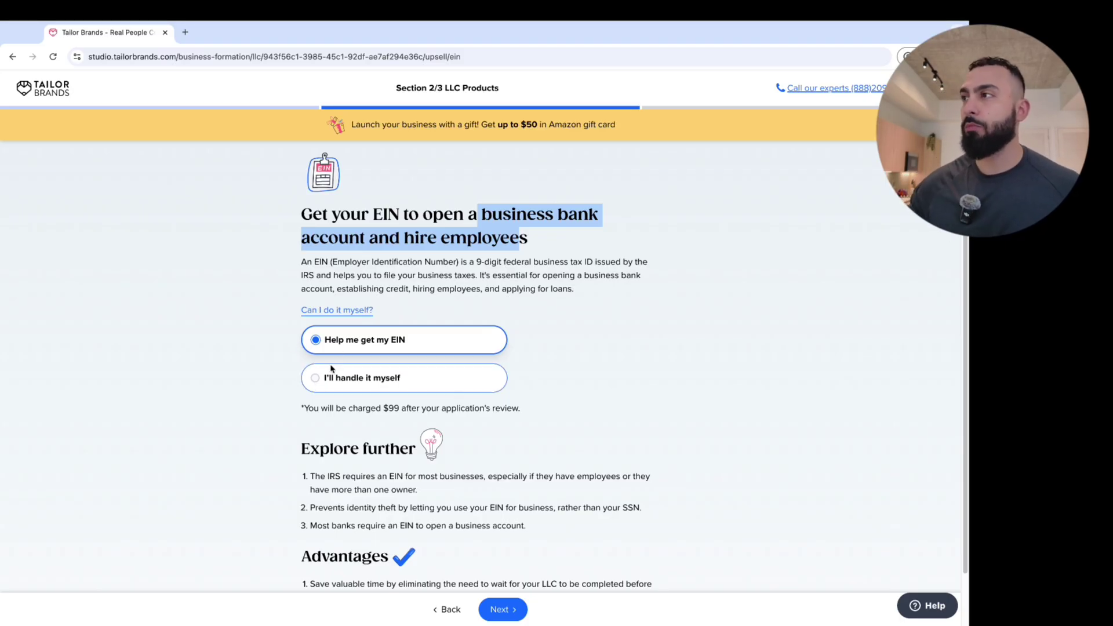
pyautogui.click(314, 380)
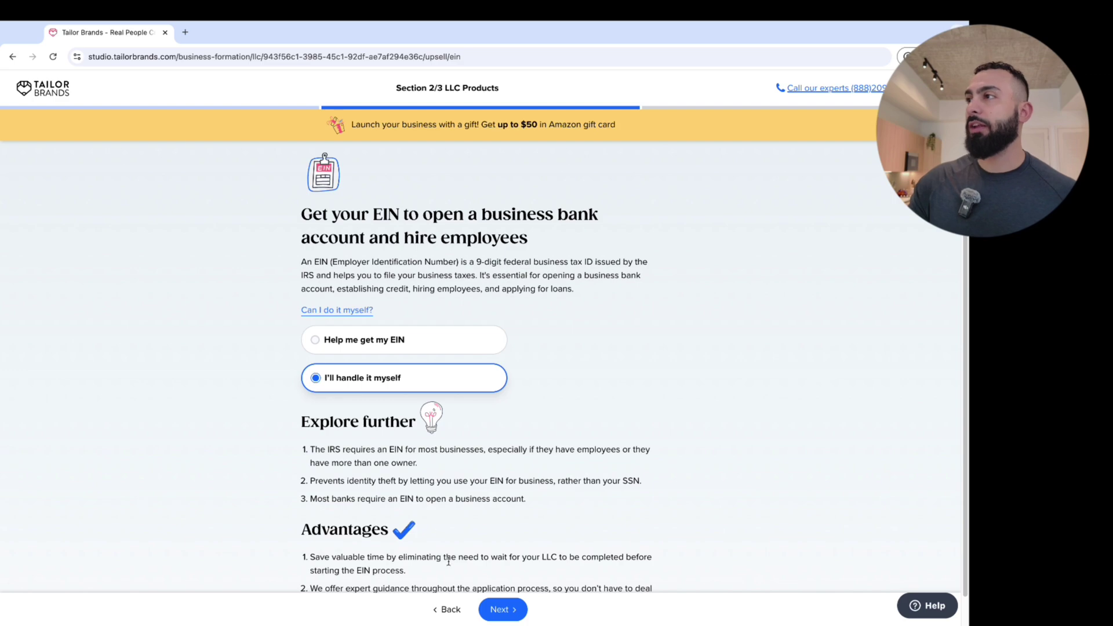
pyautogui.click(497, 611)
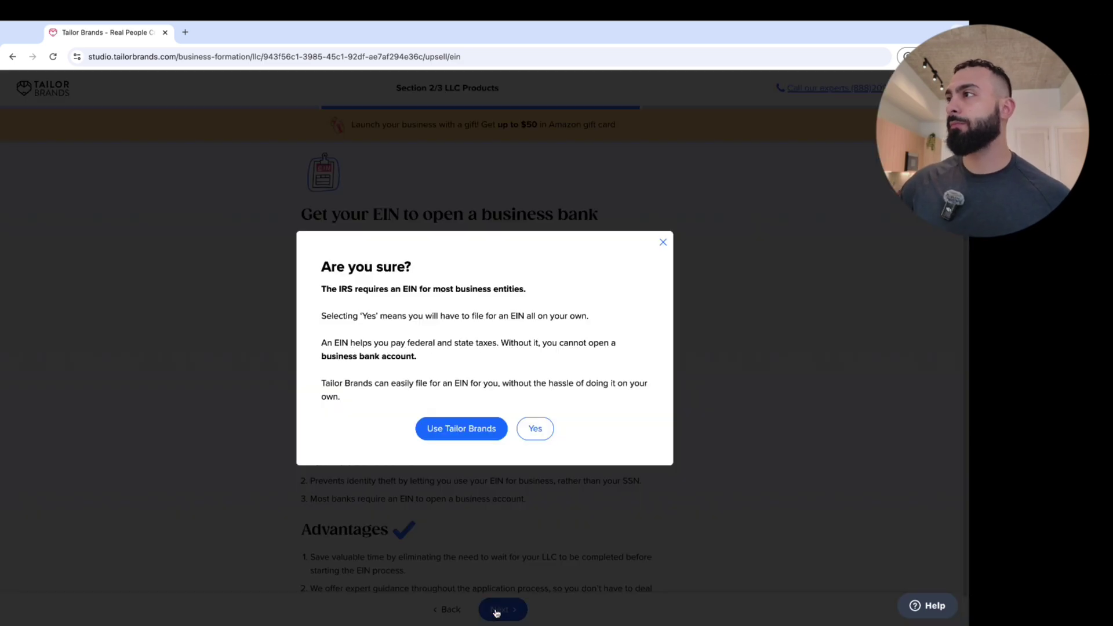
pyautogui.click(534, 430)
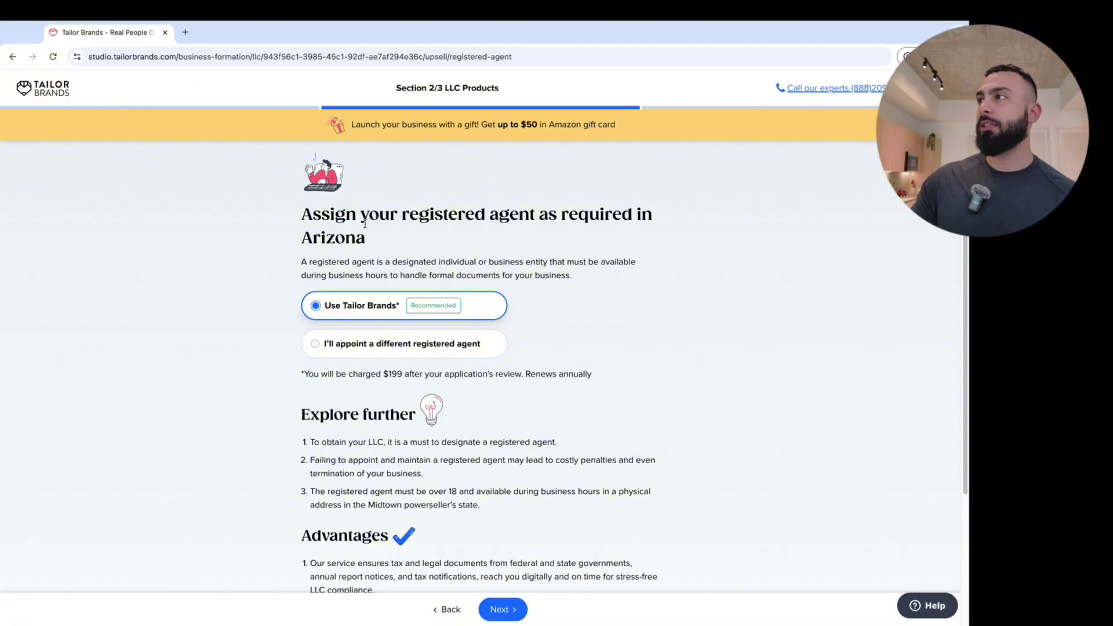
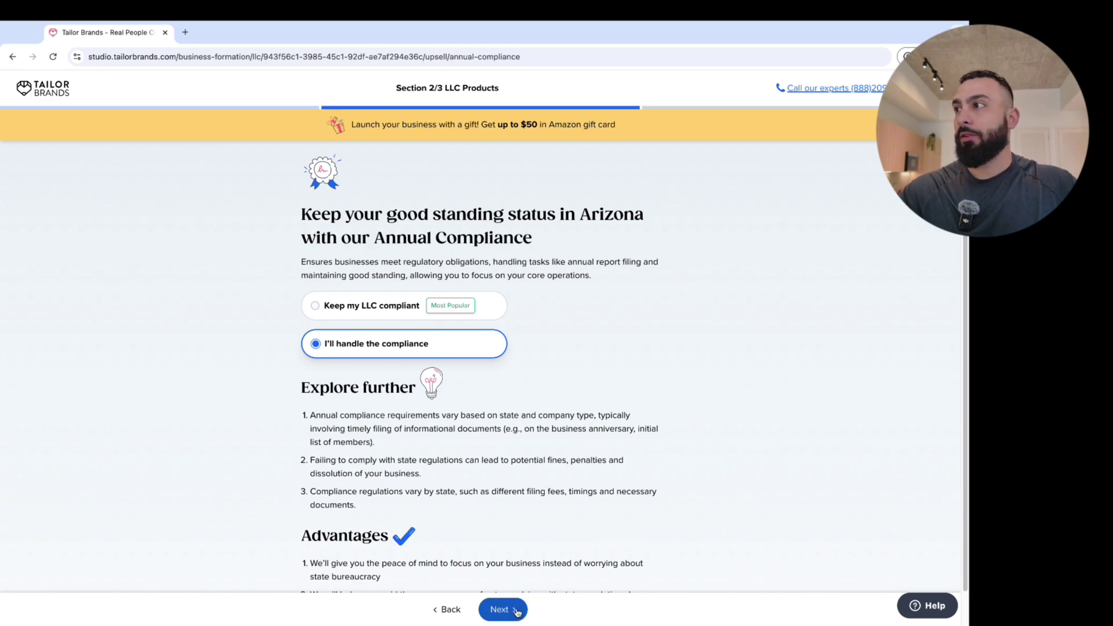
# Continue with handling the annual compliance yourself, and decline the Branding Toolkit.
pyautogui.click(517, 613)
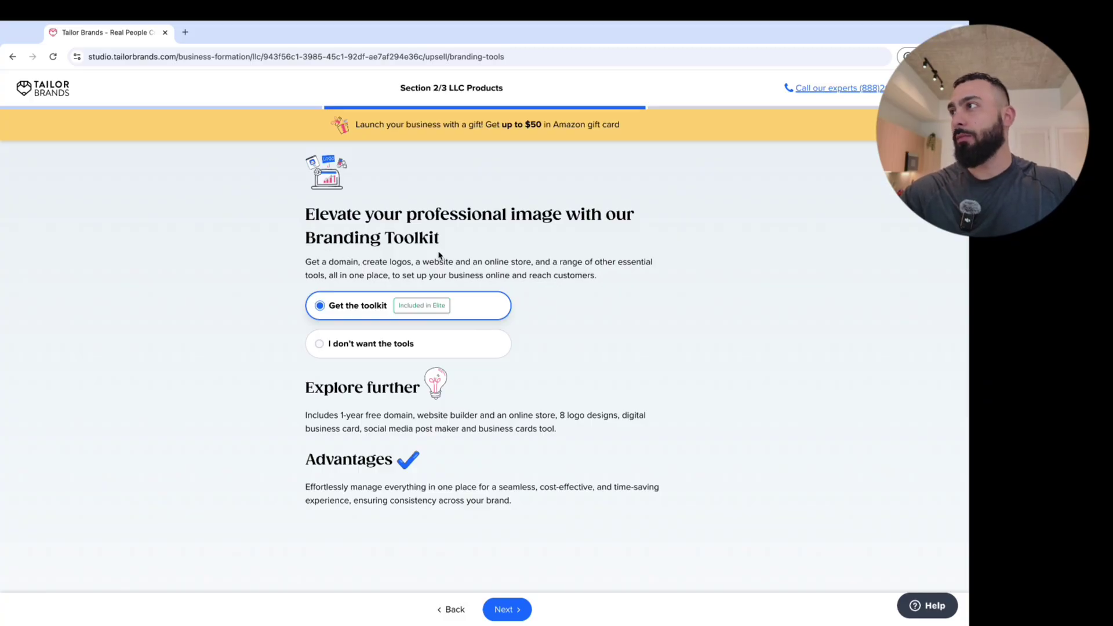
pyautogui.click(361, 347)
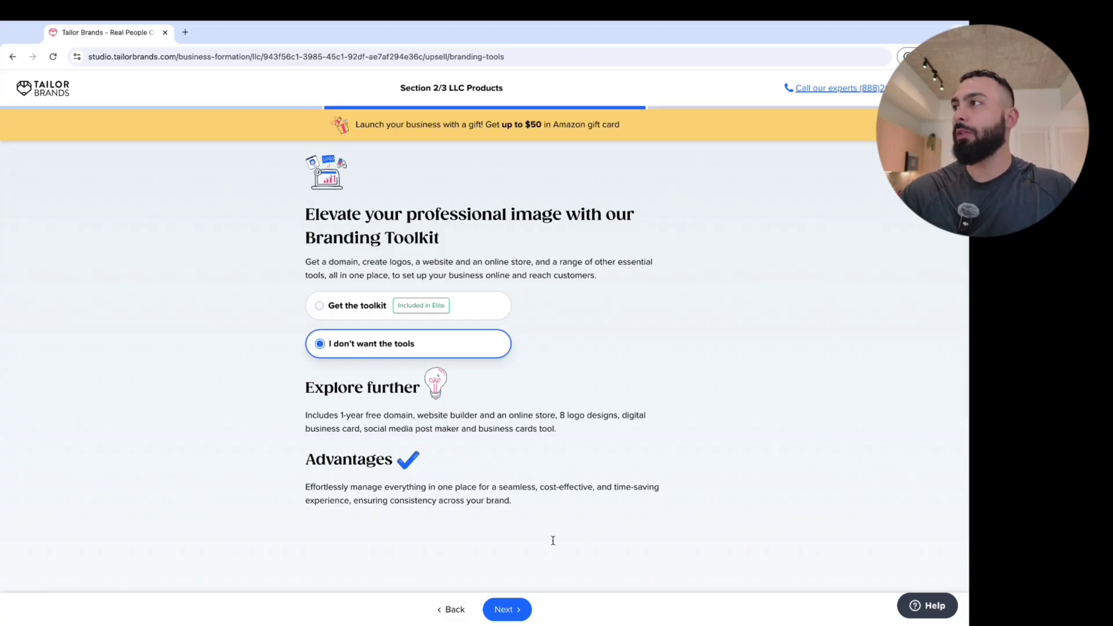
pyautogui.click(505, 611)
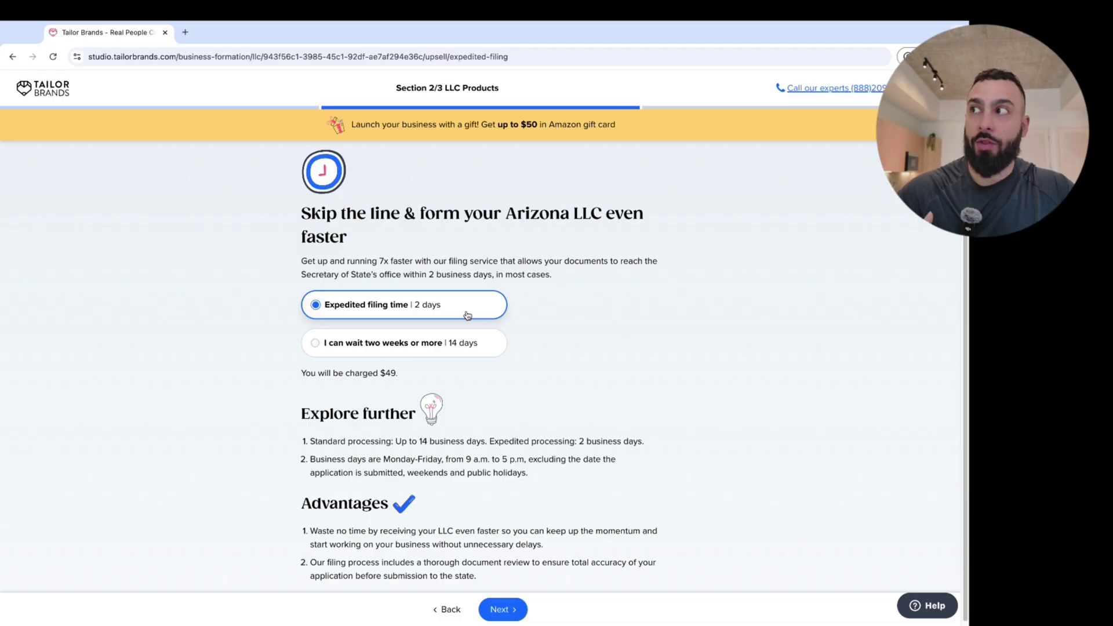
# Choose the standard 14-day filing time instead of expedited filing, and decline the paid operating agreement.
pyautogui.click(374, 351)
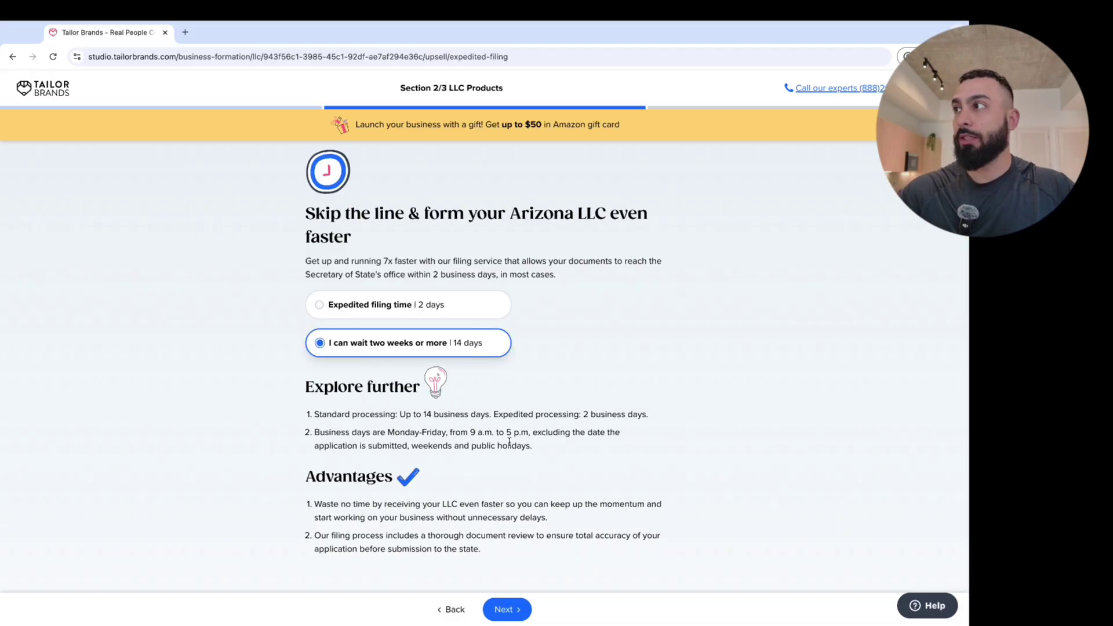
pyautogui.click(508, 612)
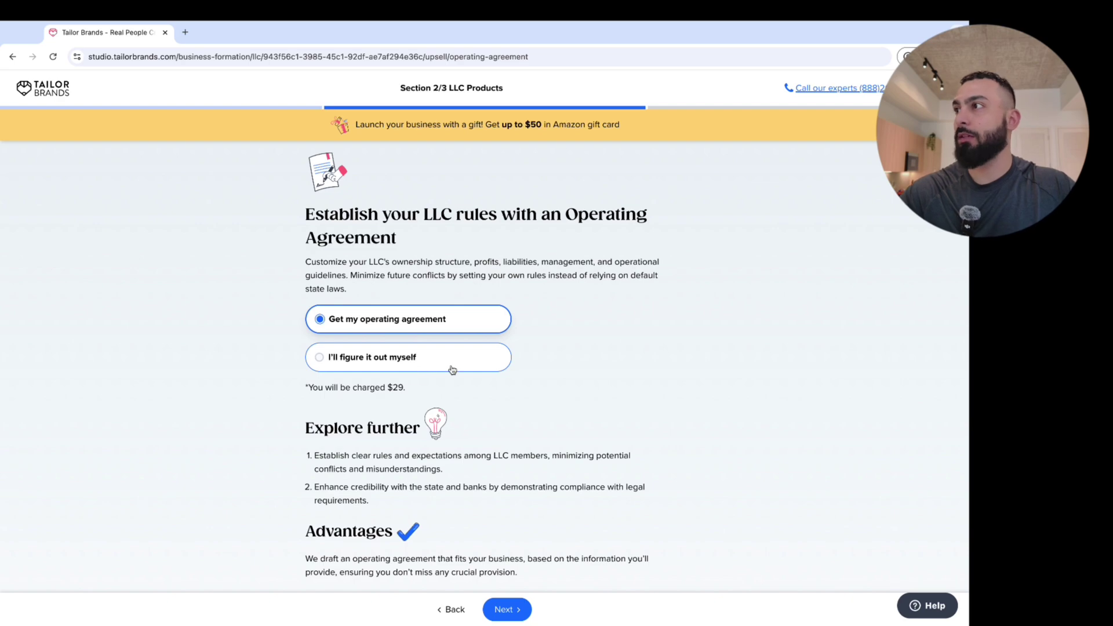
pyautogui.click(415, 366)
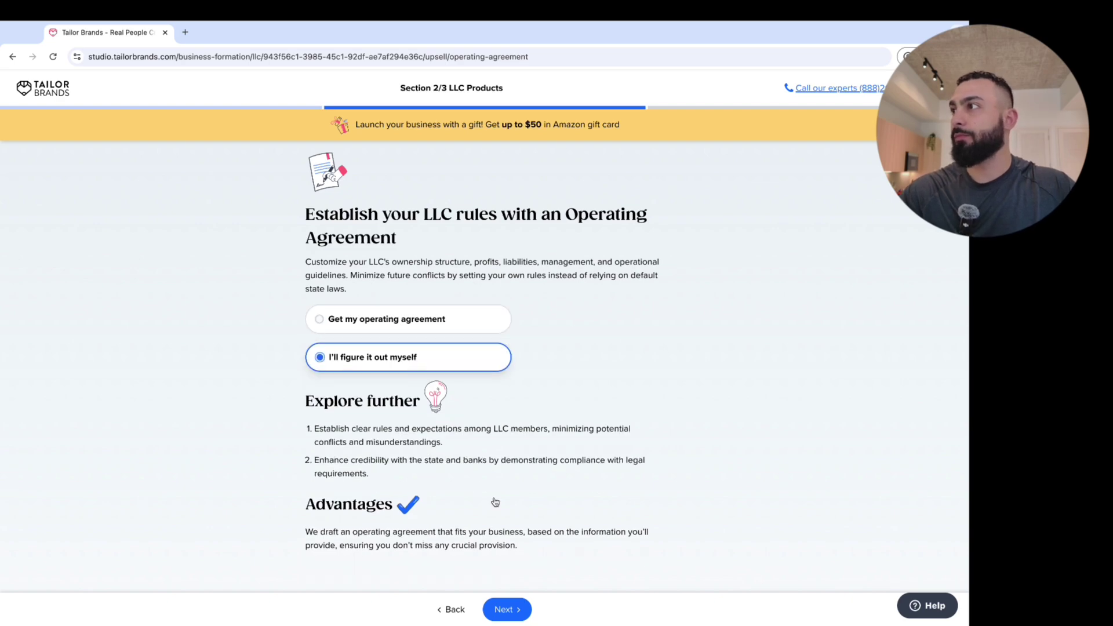
pyautogui.click(518, 611)
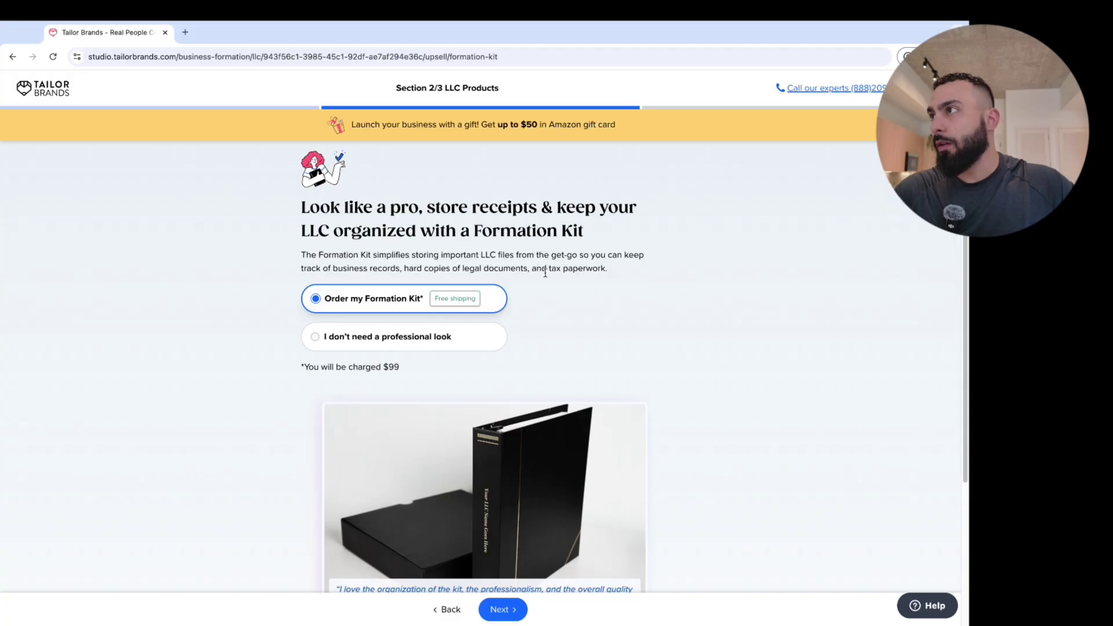
# Review and decline the LLC Formation Kit, and opt in to the free text notifications about the business.
pyautogui.moveTo(547, 271); pyautogui.dragTo(614, 272)
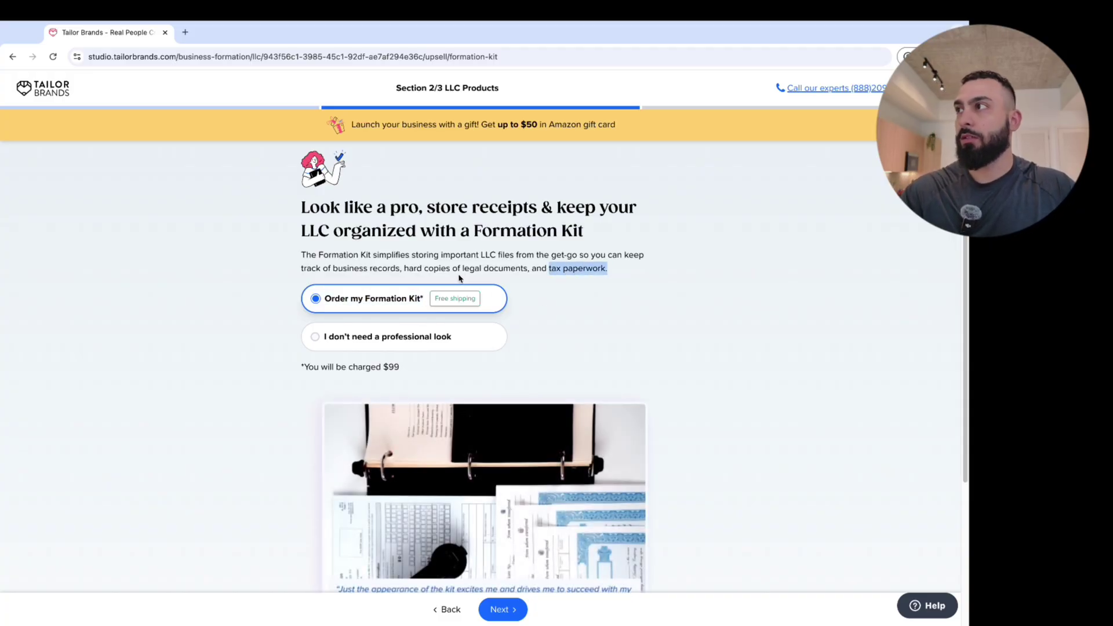
pyautogui.scroll(-1, 625, 417)
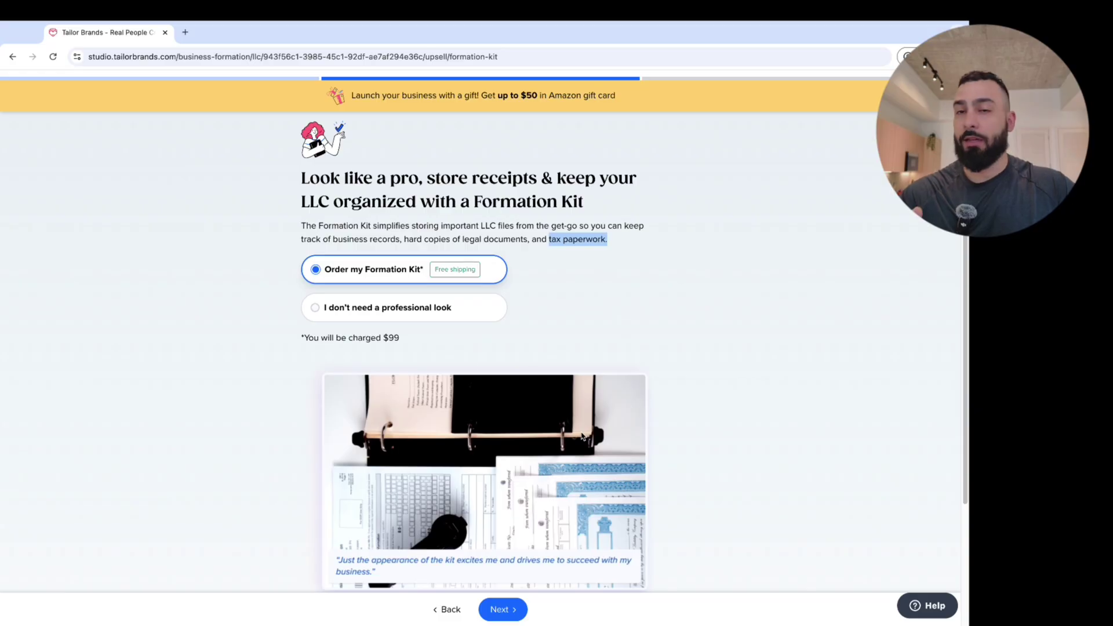
pyautogui.scroll(-1, 435, 459)
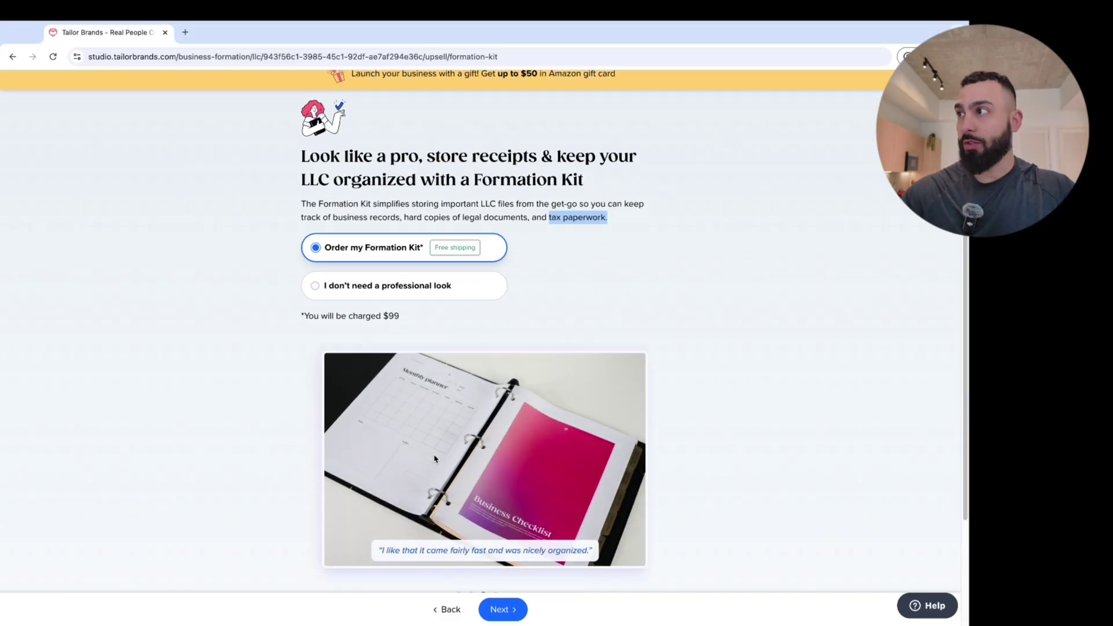
pyautogui.scroll(-1, 450, 493)
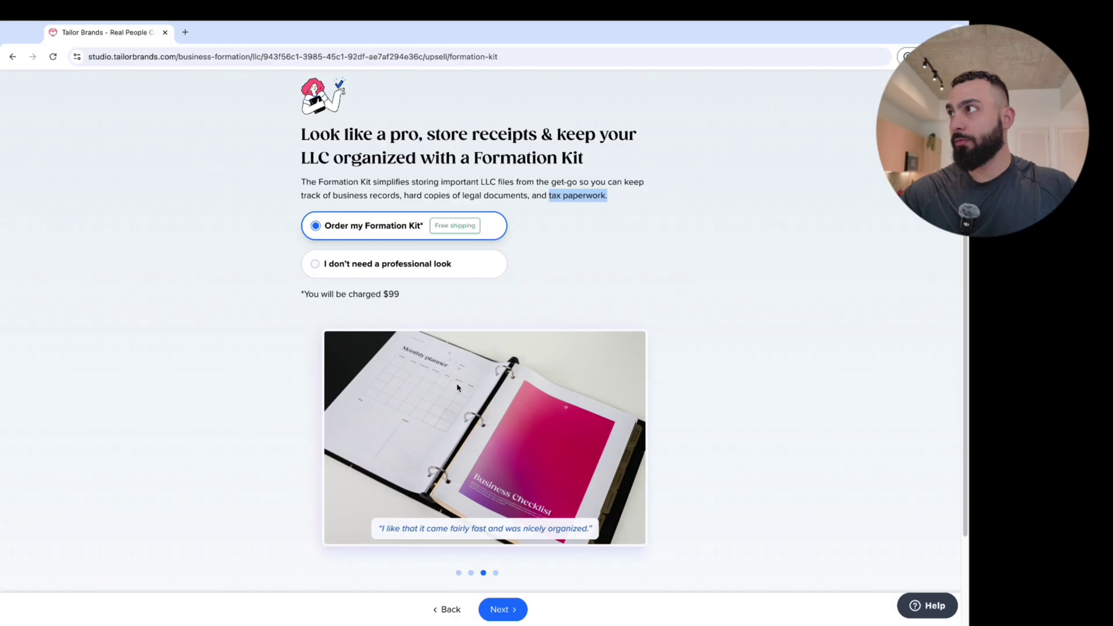
pyautogui.scroll(-1, 495, 477)
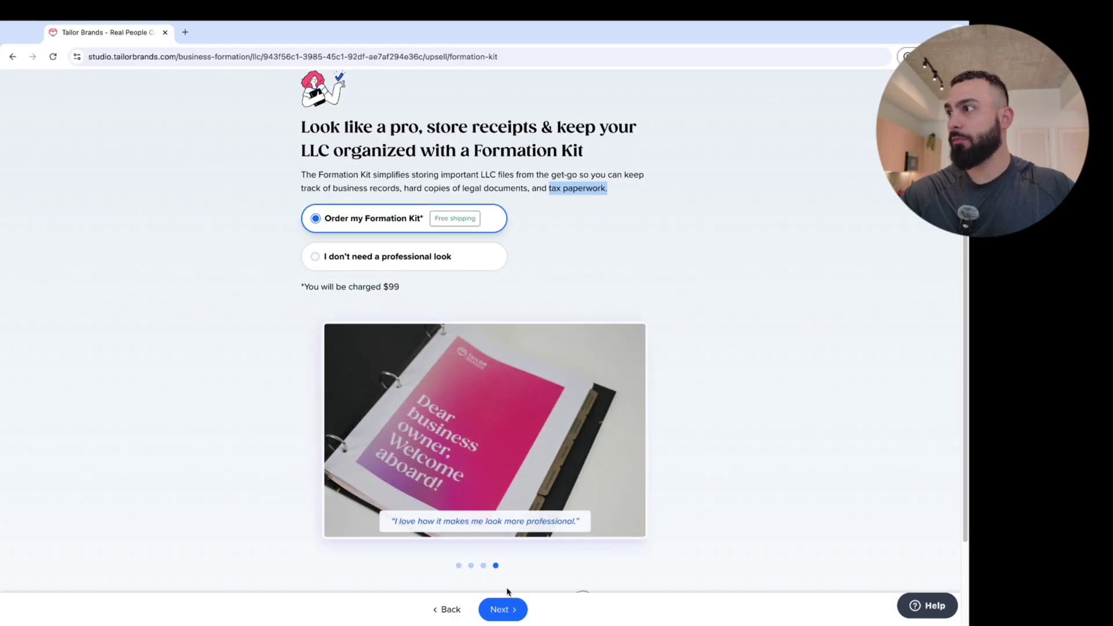
pyautogui.click(368, 257)
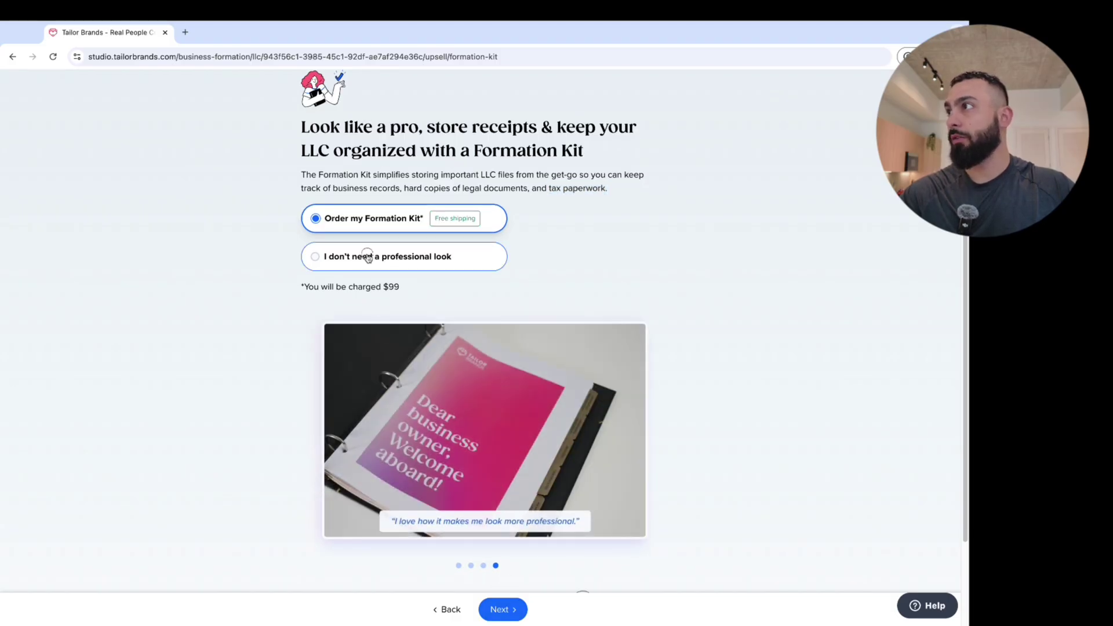
pyautogui.click(498, 612)
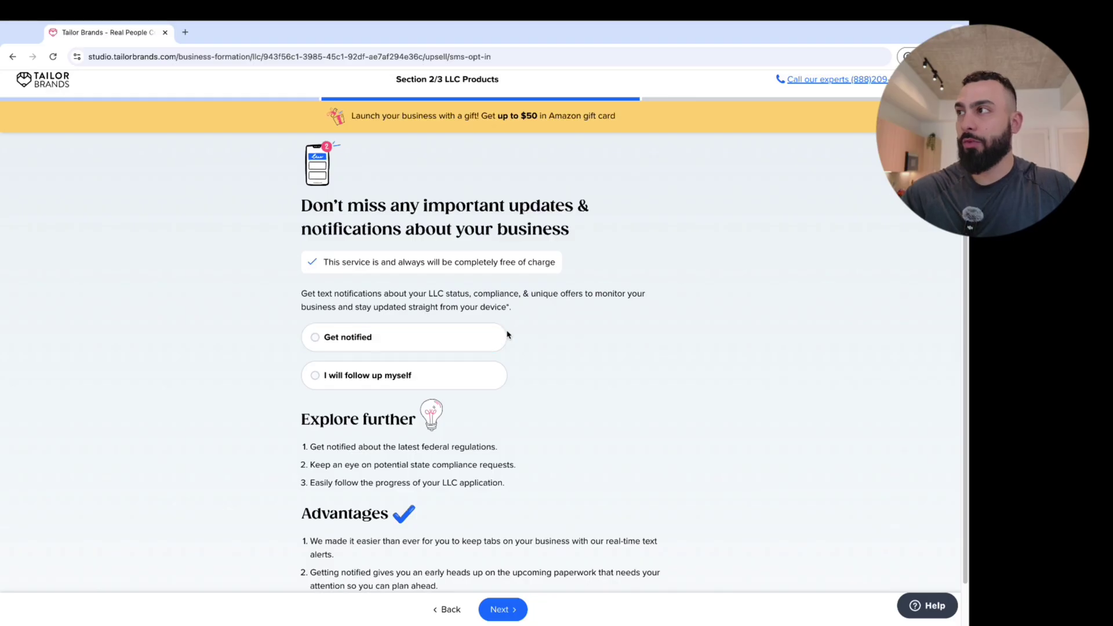
pyautogui.click(408, 341)
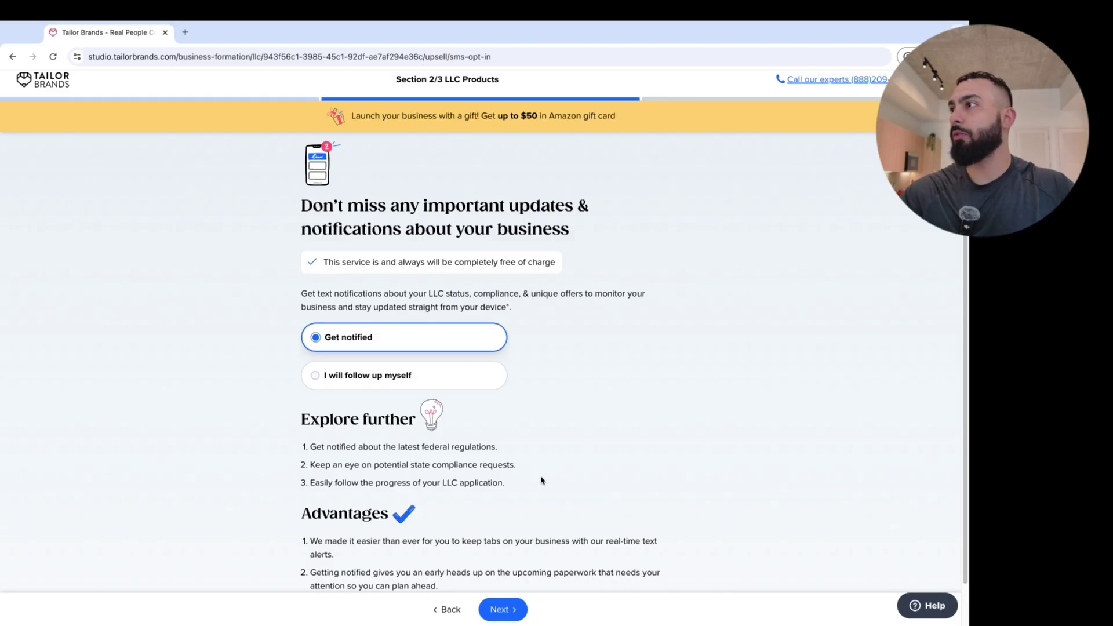
pyautogui.click(504, 610)
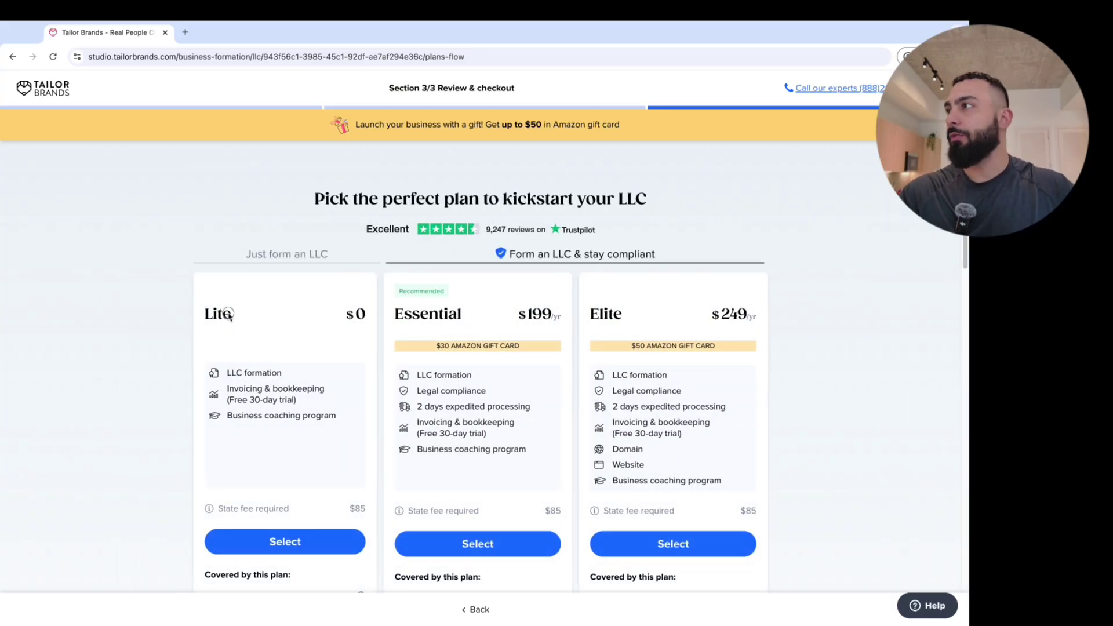
# Compare the prices, state fee and included features of the Lite, Essential and Elite plans, and select the Lite plan.
pyautogui.moveTo(234, 316); pyautogui.dragTo(199, 316)
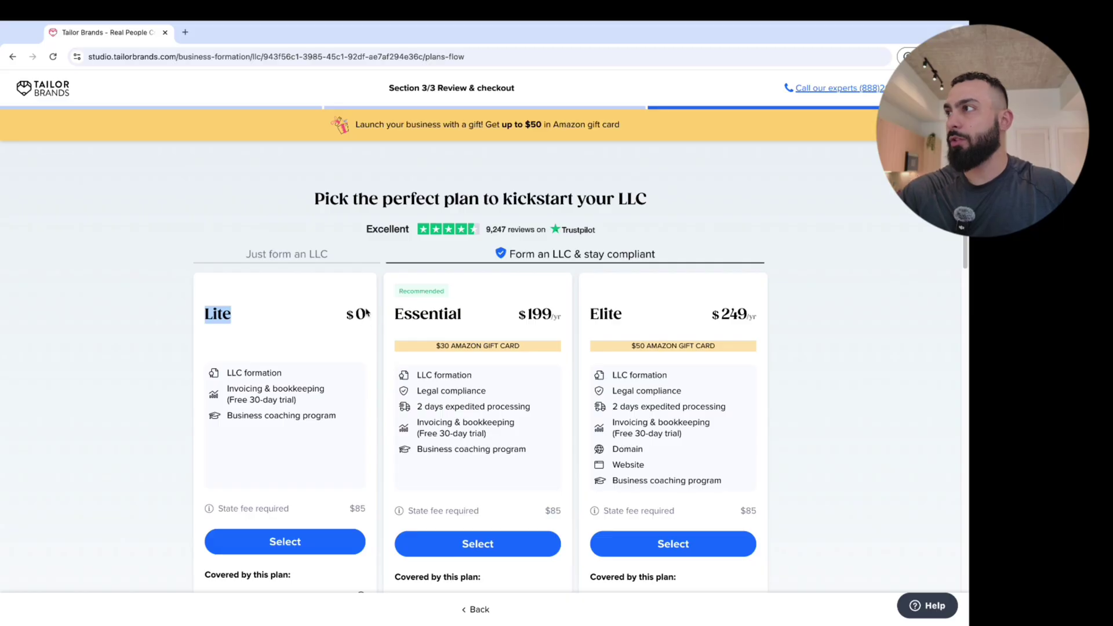
pyautogui.moveTo(368, 312); pyautogui.dragTo(346, 310)
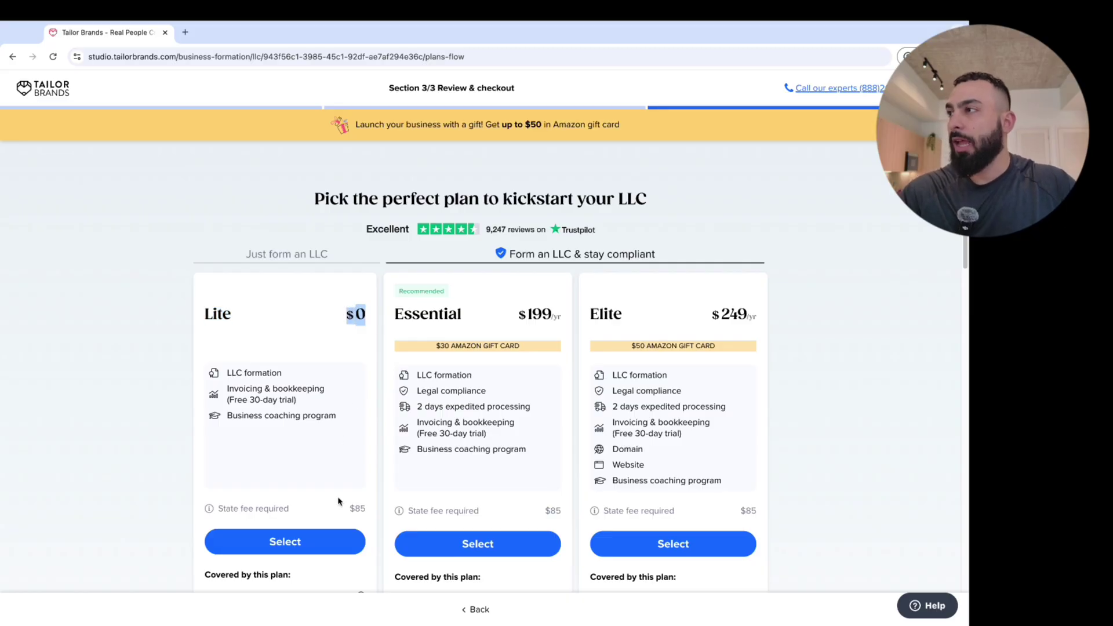
pyautogui.moveTo(367, 508); pyautogui.dragTo(212, 510)
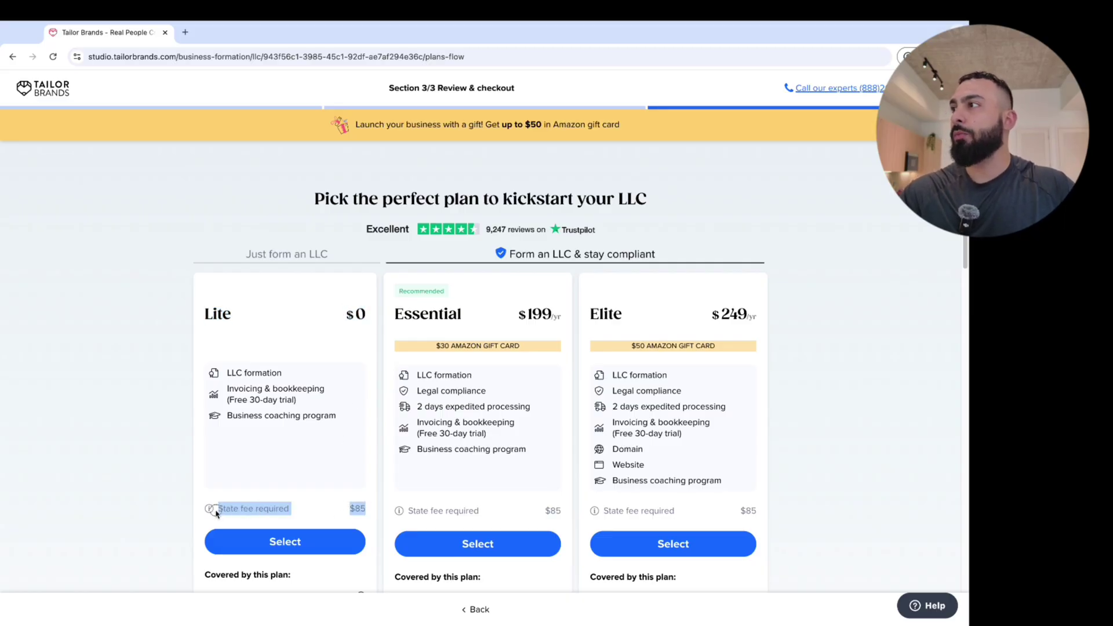
pyautogui.click(304, 520)
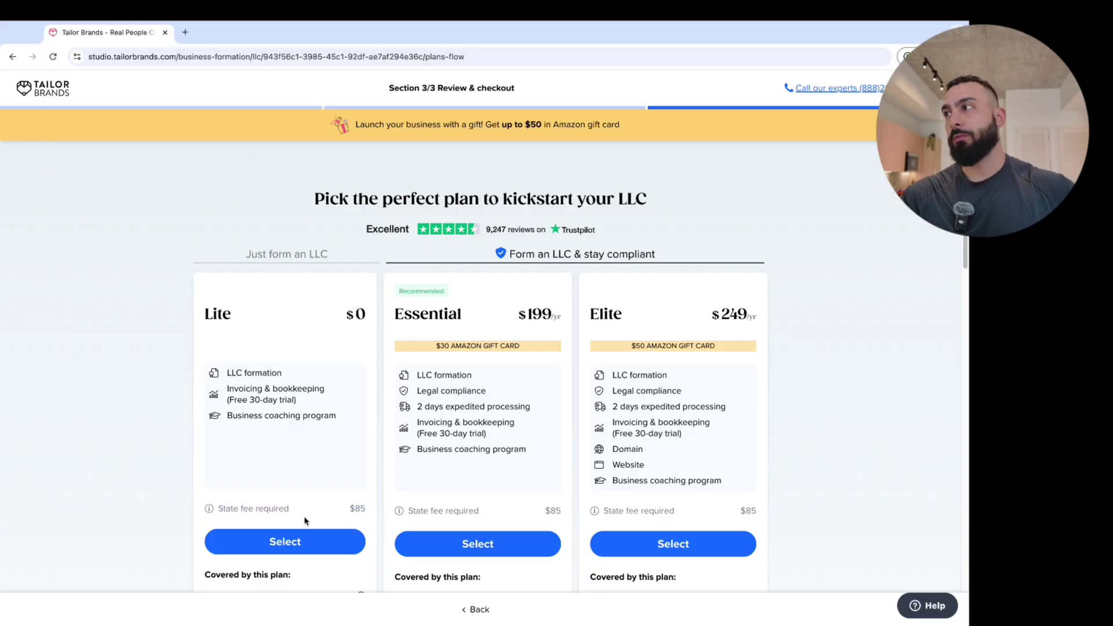
pyautogui.scroll(-1, 289, 534)
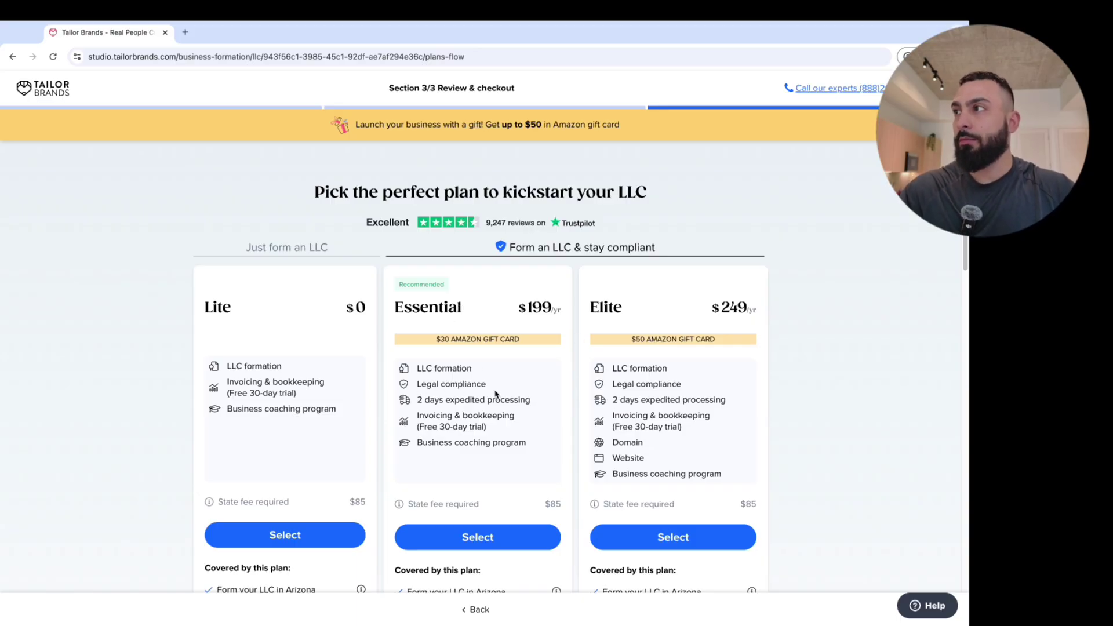
pyautogui.moveTo(487, 385); pyautogui.dragTo(419, 386)
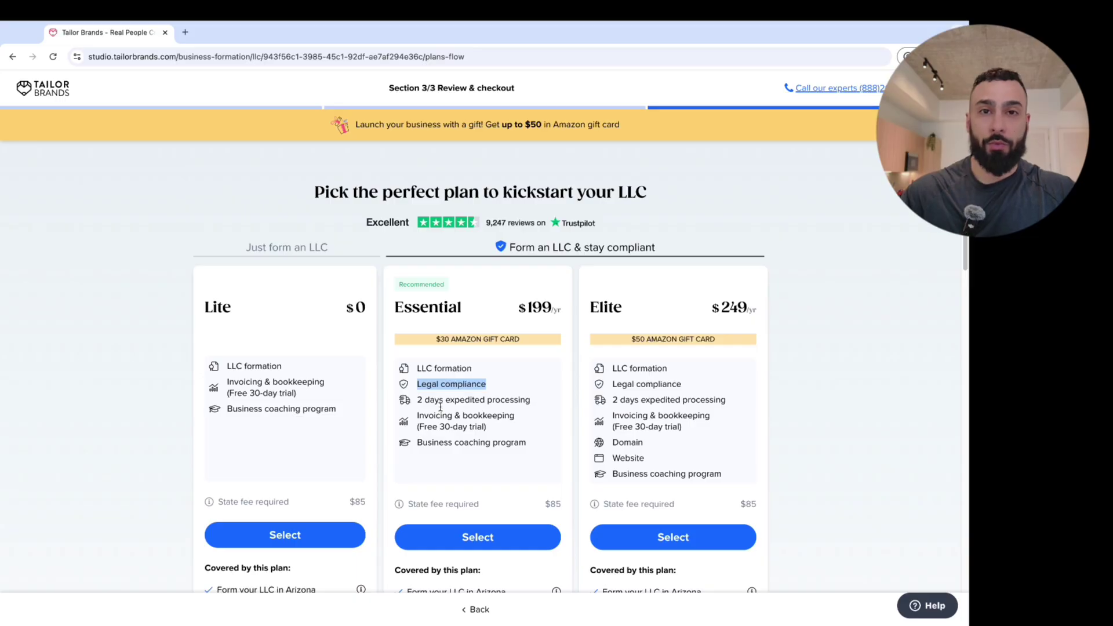
pyautogui.moveTo(415, 400); pyautogui.dragTo(531, 401)
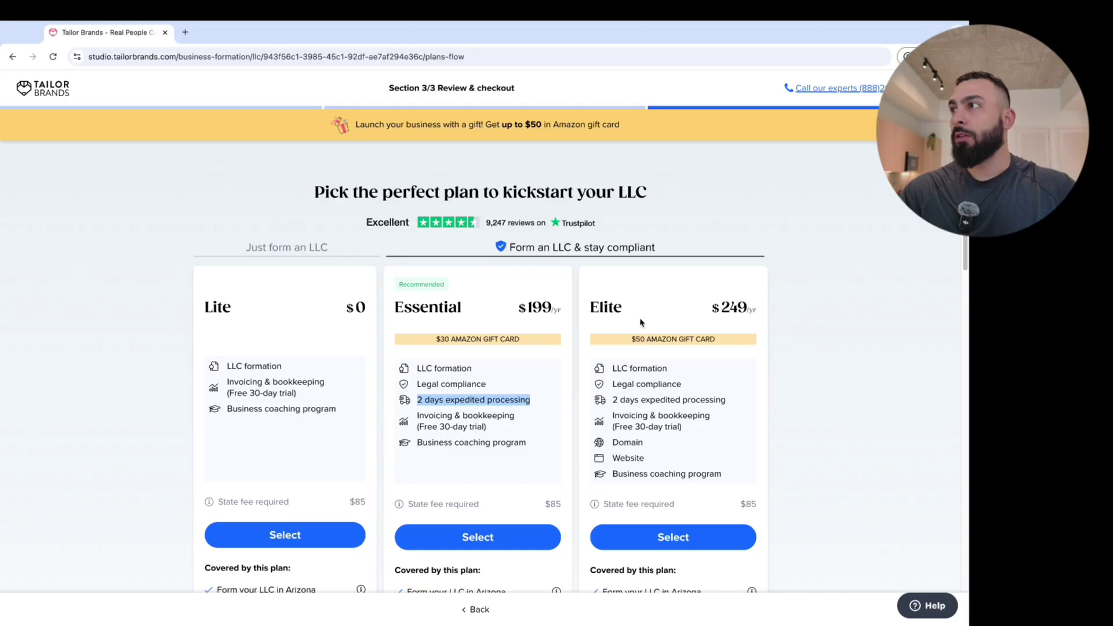
pyautogui.moveTo(629, 310); pyautogui.dragTo(588, 310)
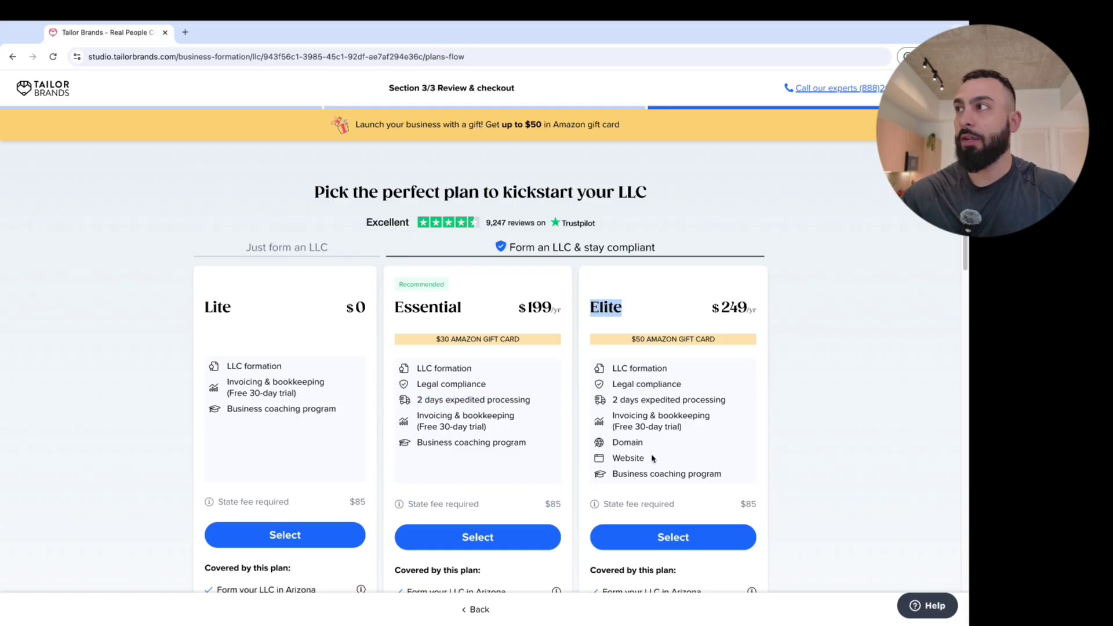
pyautogui.moveTo(644, 460); pyautogui.dragTo(613, 441)
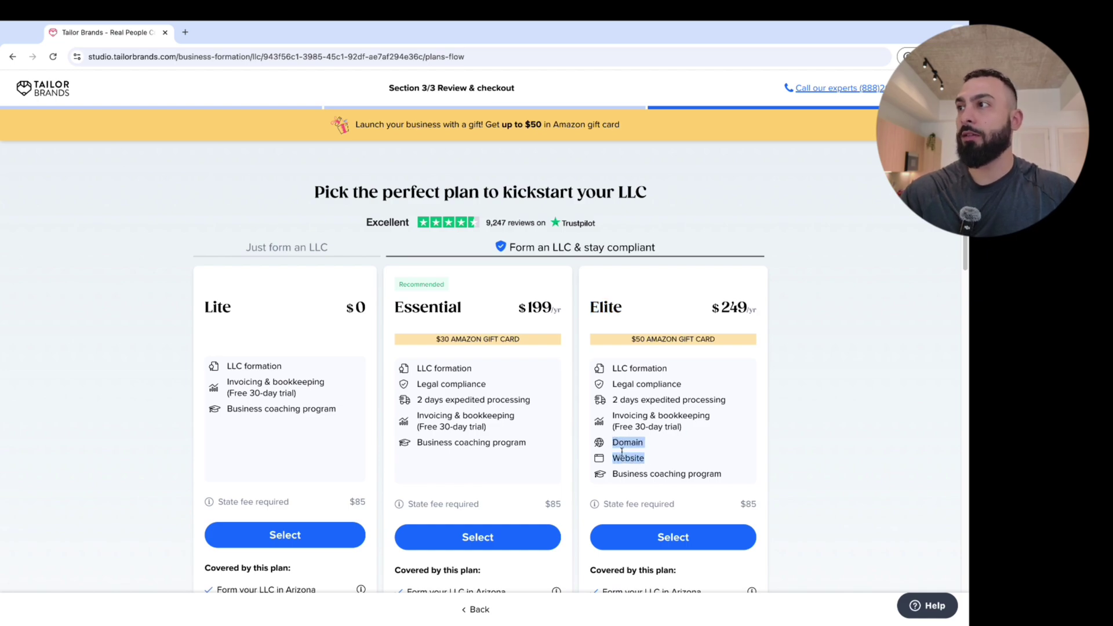
pyautogui.scroll(-1, 624, 456)
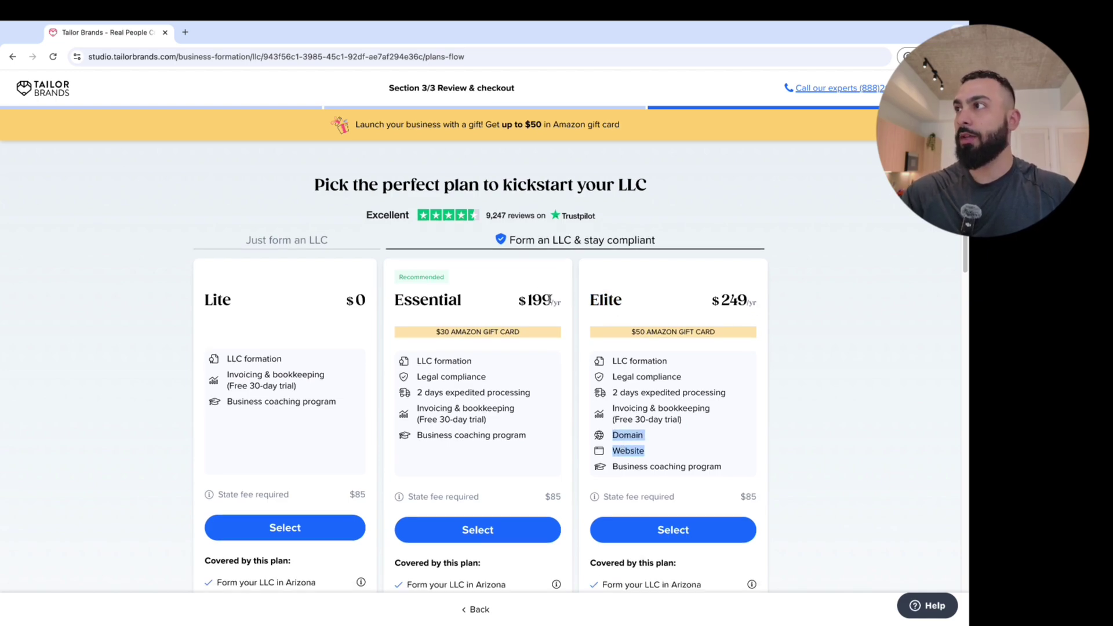
pyautogui.scroll(-1, 354, 417)
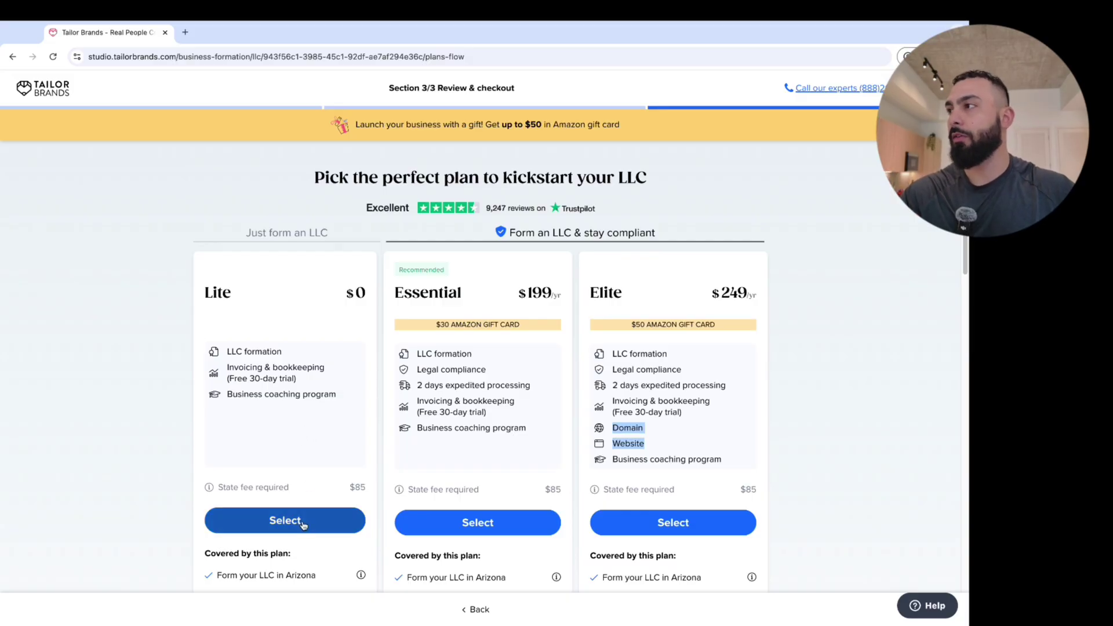
pyautogui.click(329, 529)
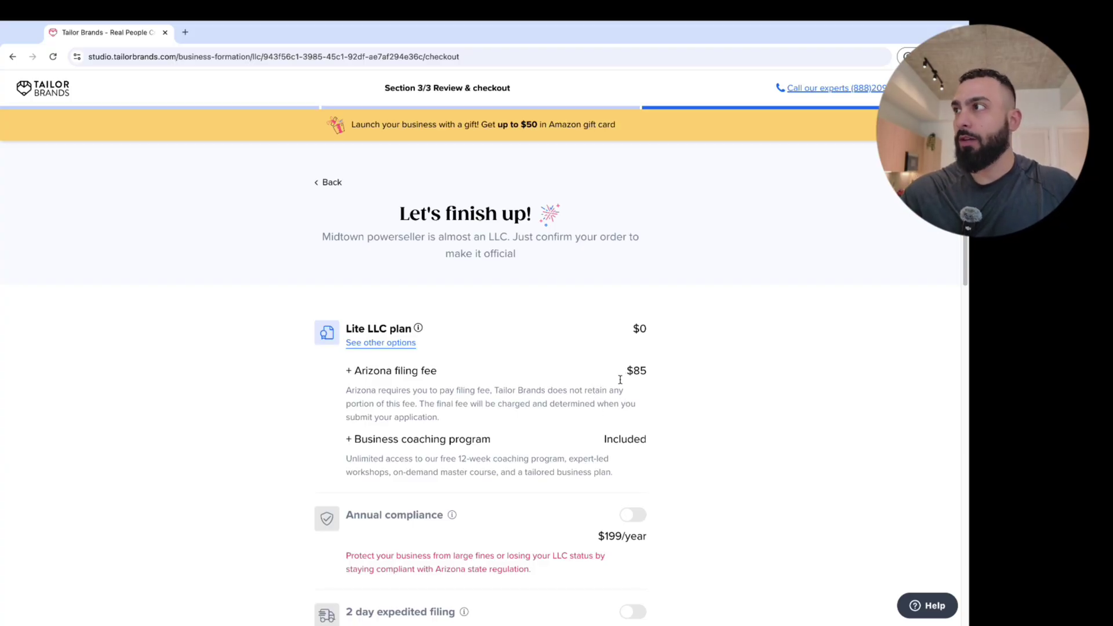
# Check the Arizona filing fee in the order, and try adding 2 day expedited filing before removing it again.
pyautogui.moveTo(648, 374); pyautogui.dragTo(621, 376)
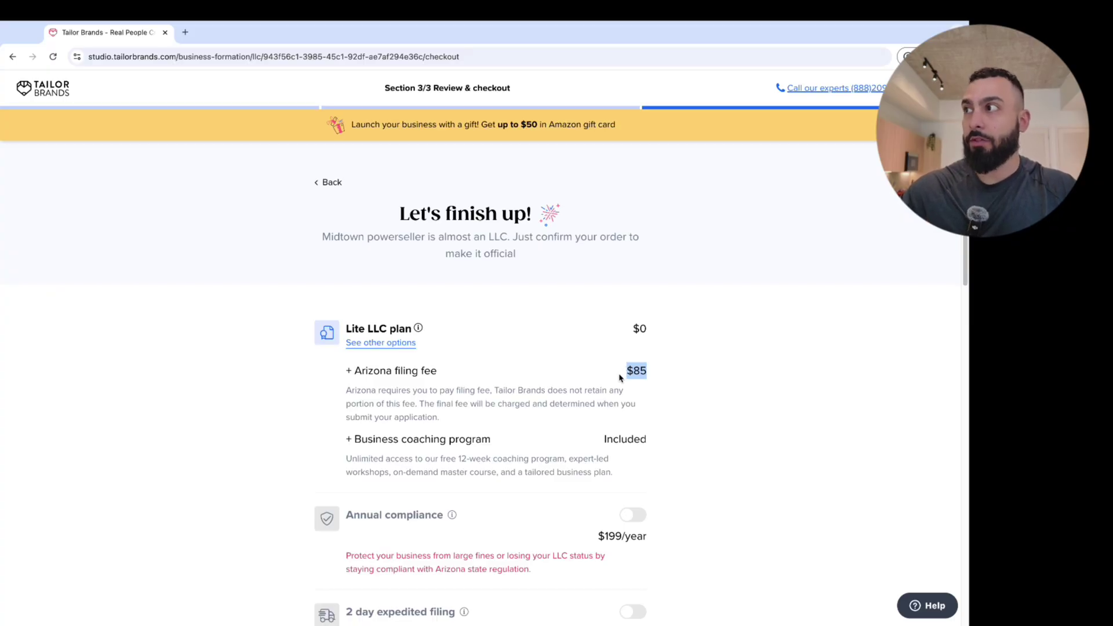
pyautogui.scroll(-3, 674, 391)
pyautogui.scroll(-1, 682, 406)
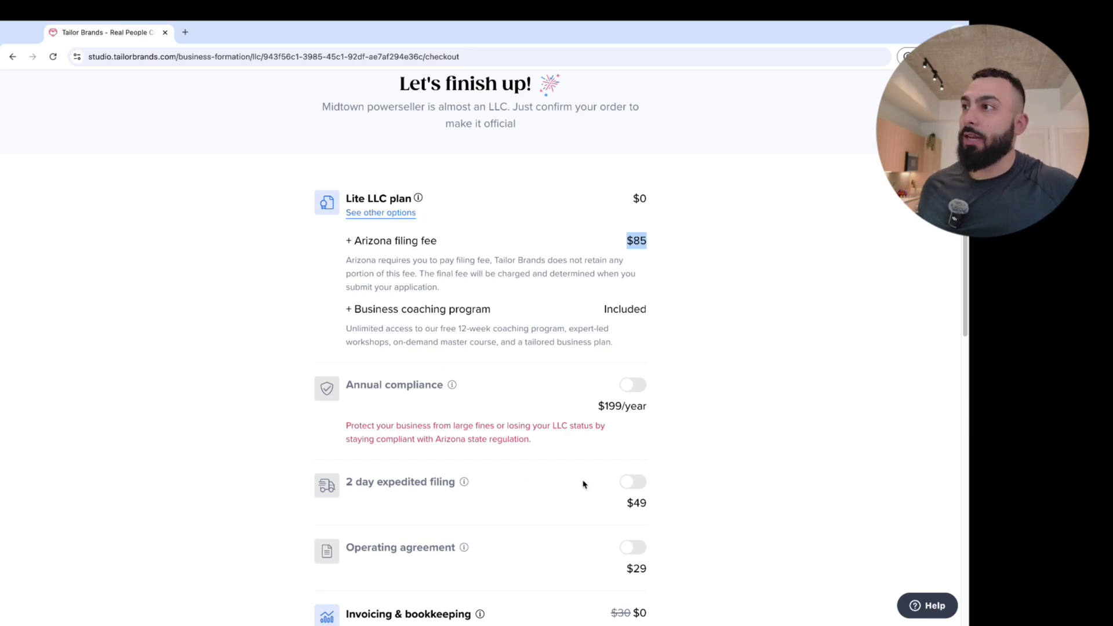
pyautogui.click(634, 482)
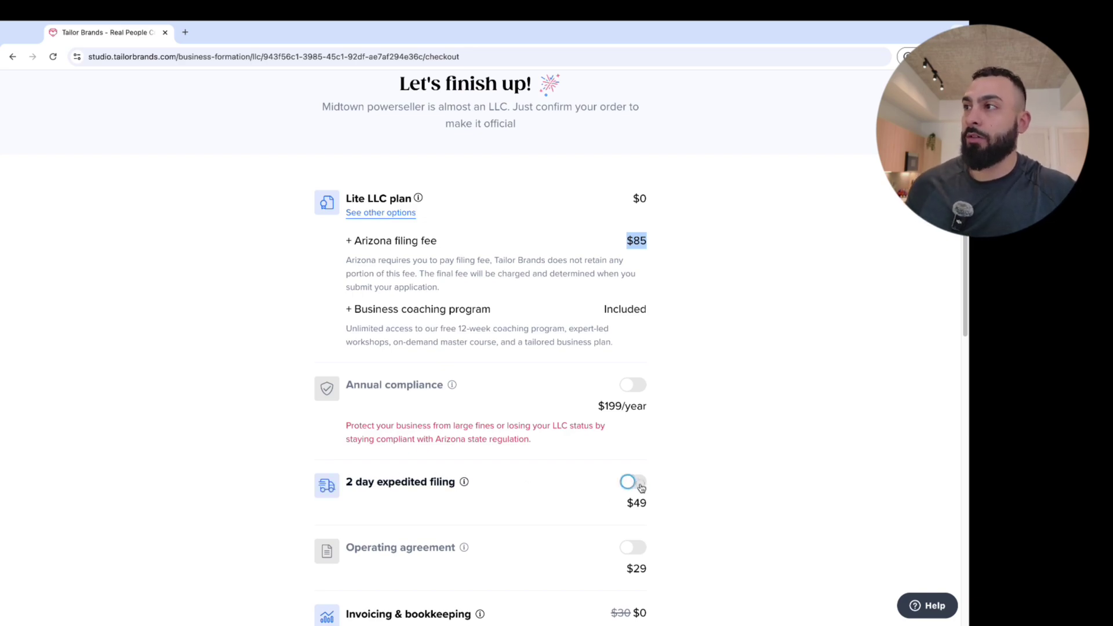
pyautogui.scroll(-1, 624, 487)
pyautogui.click(634, 448)
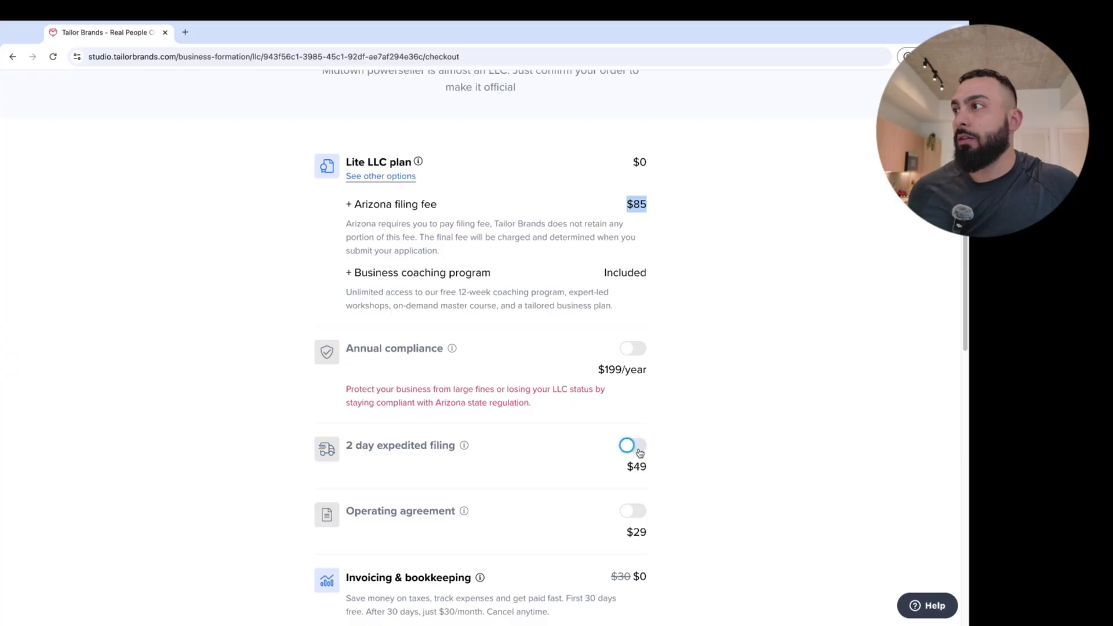
# Add the EIN service to the order and view its explanation.
pyautogui.scroll(-2, 635, 455)
pyautogui.scroll(-4, 634, 475)
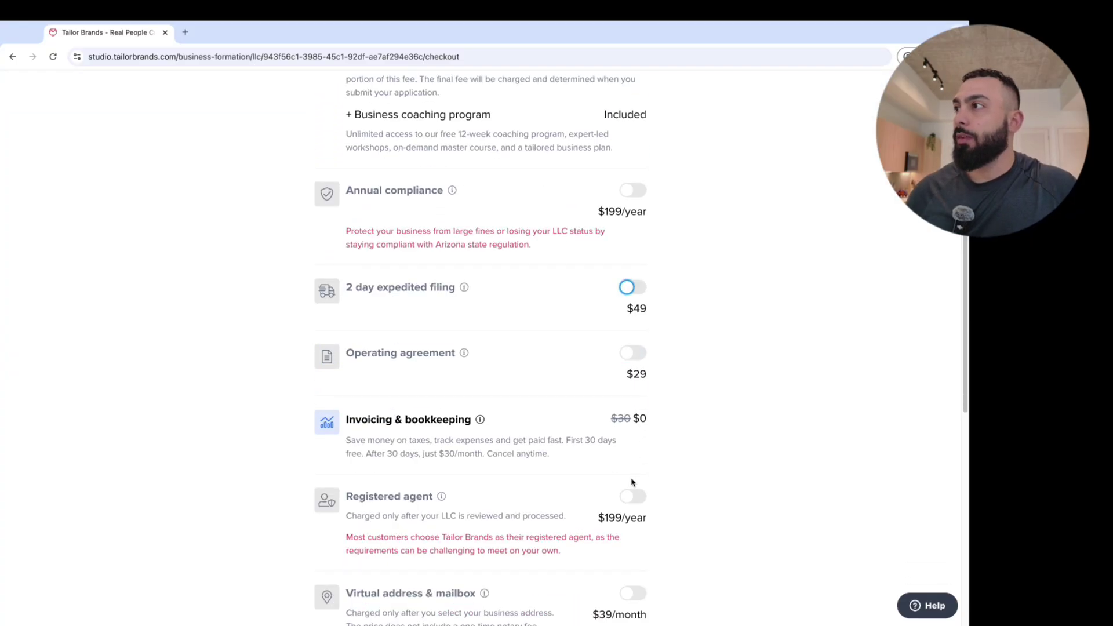
pyautogui.scroll(-3, 632, 483)
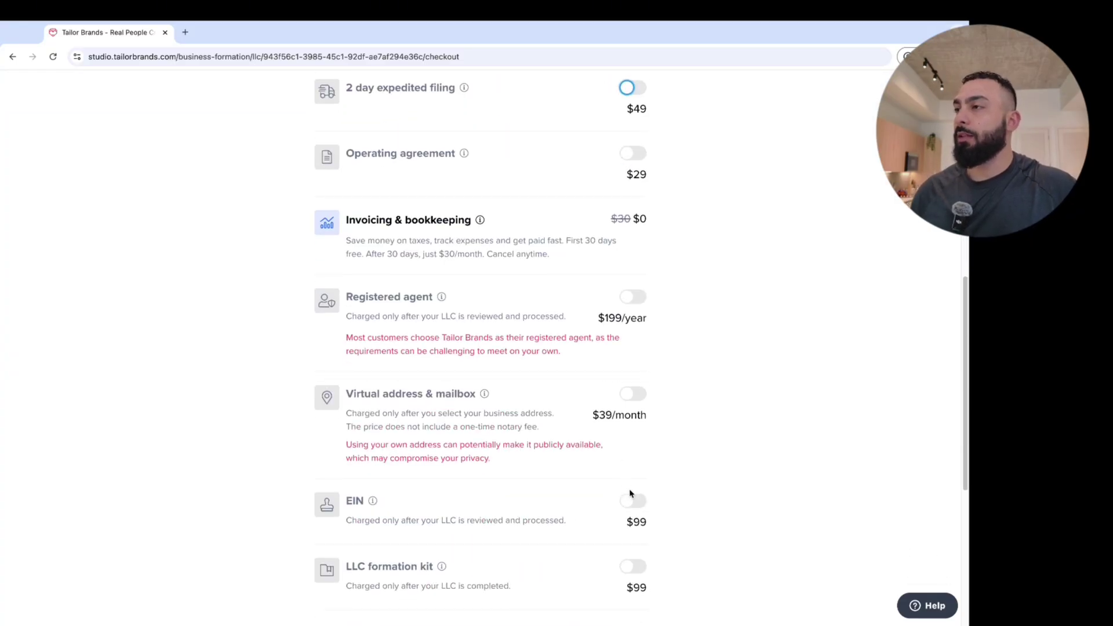
pyautogui.scroll(-1, 629, 494)
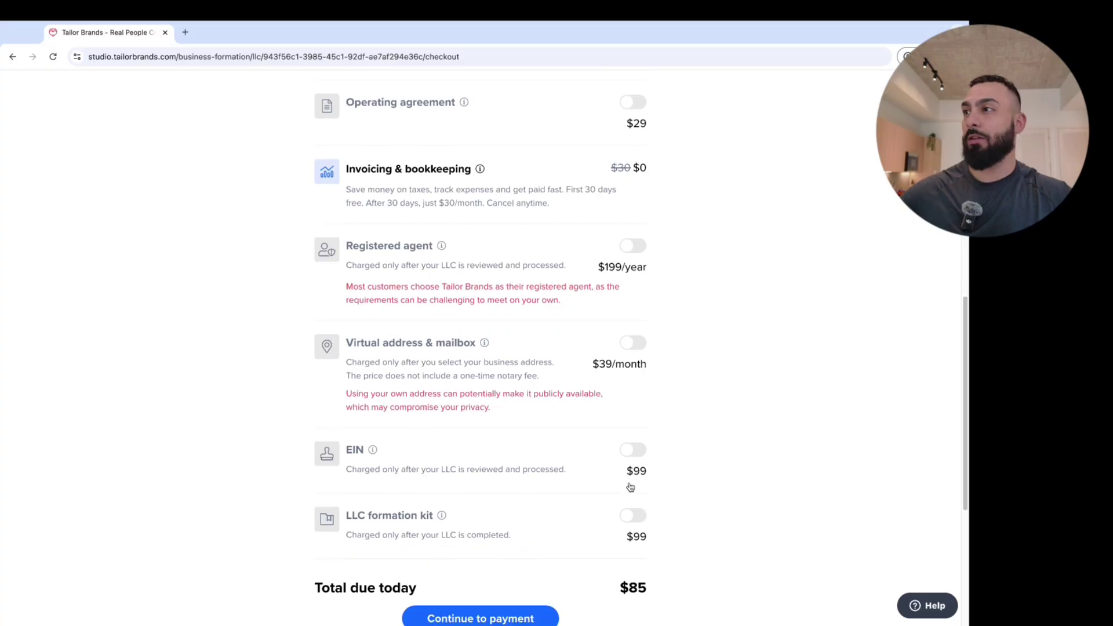
pyautogui.click(629, 450)
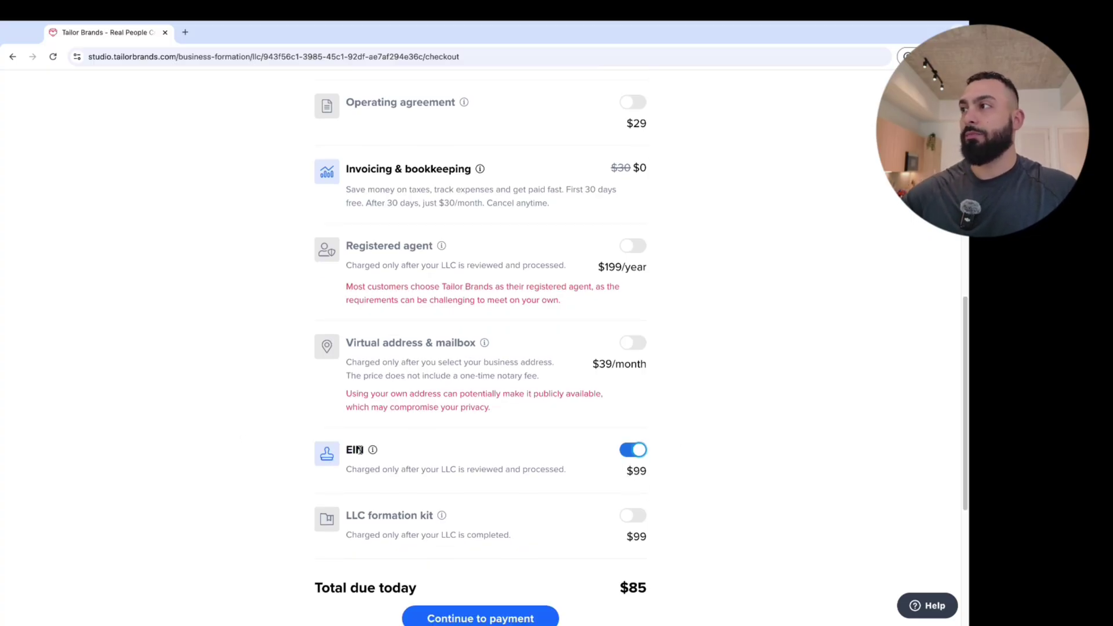
pyautogui.moveTo(373, 451)
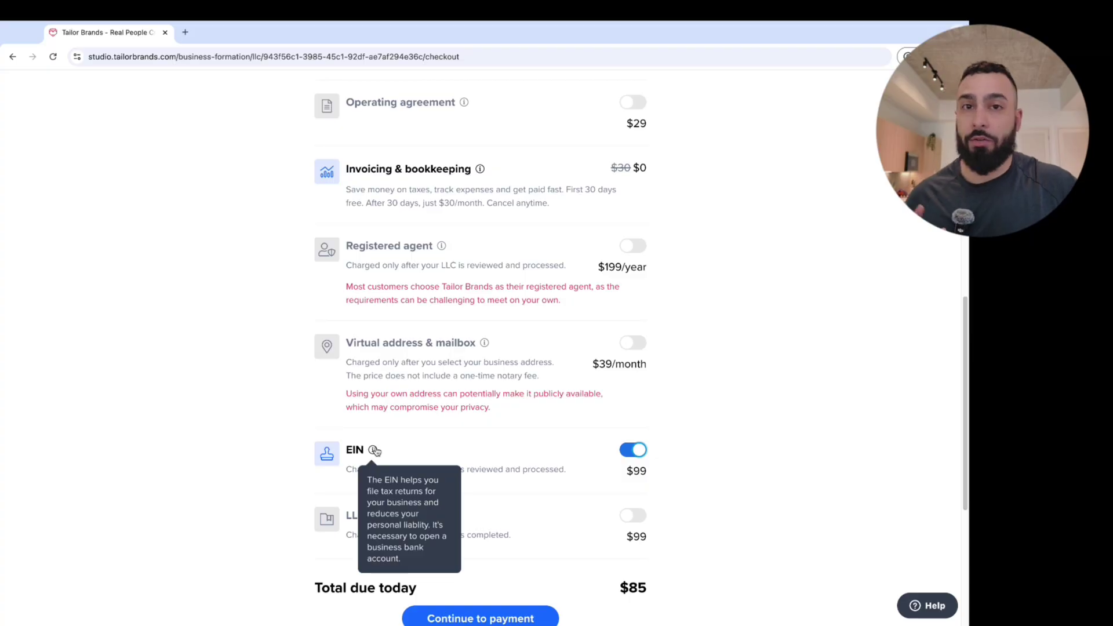
# Check the total due today for the order and continue to payment.
pyautogui.scroll(-2, 579, 460)
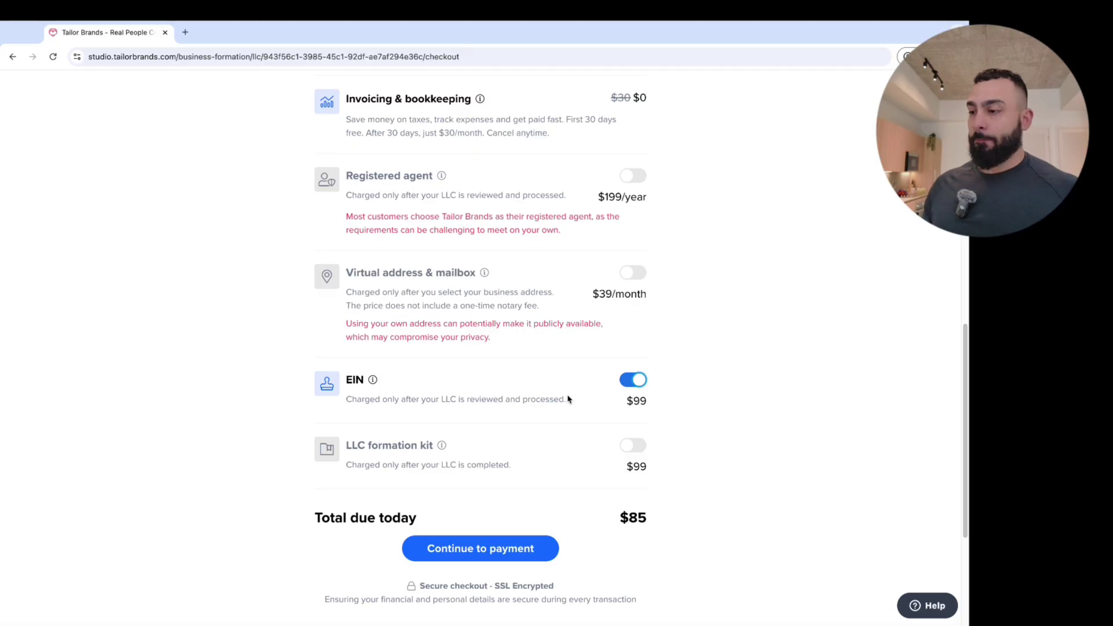
pyautogui.moveTo(650, 522); pyautogui.dragTo(621, 521)
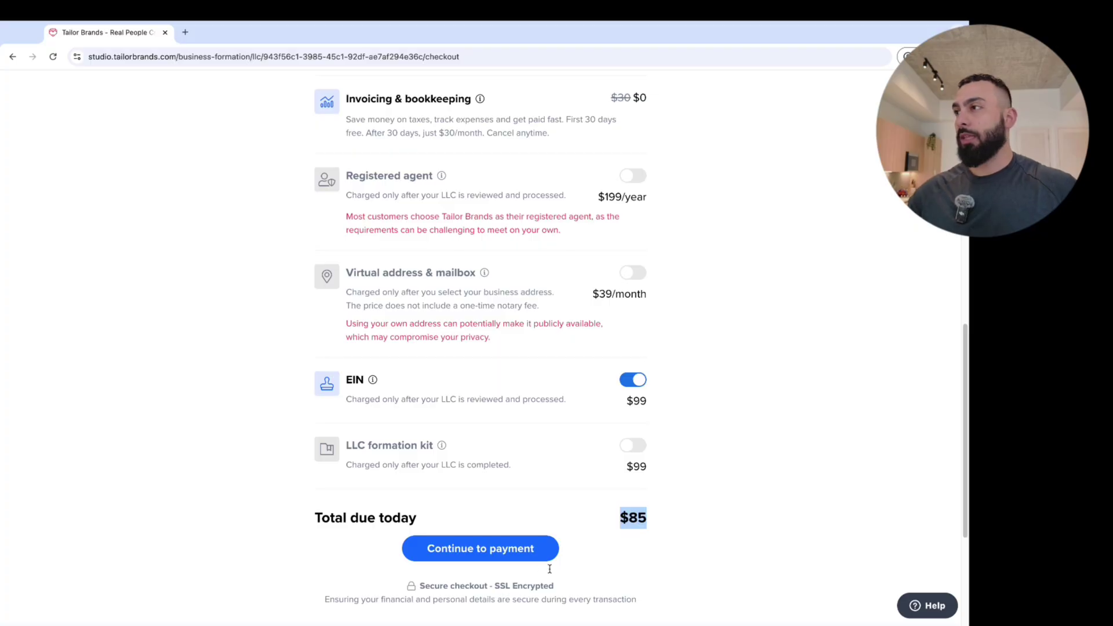
pyautogui.click(501, 555)
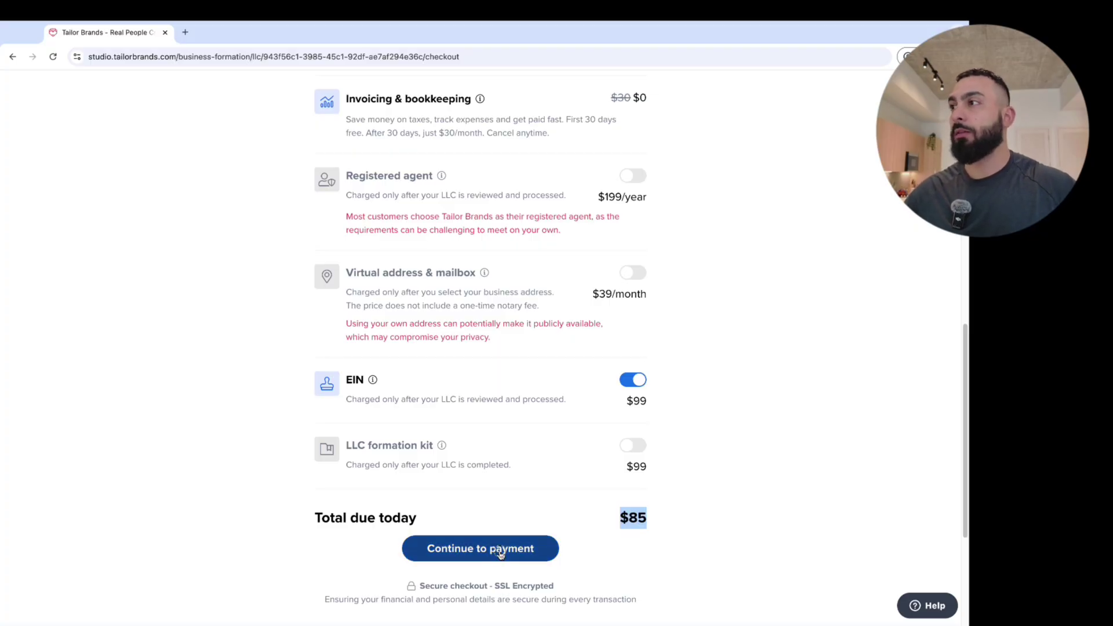